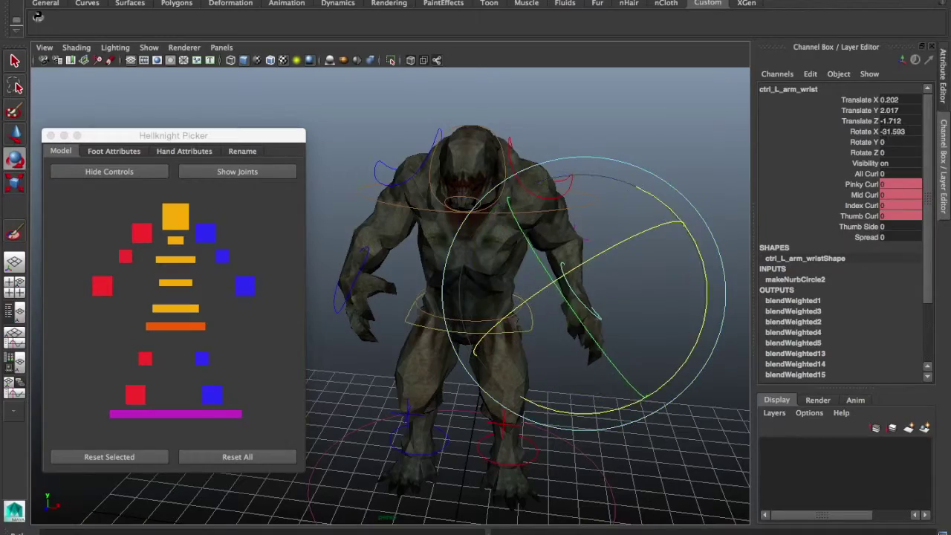
- Rotate the left ankle control to 12.284 degrees around Y
left_click(471, 435)
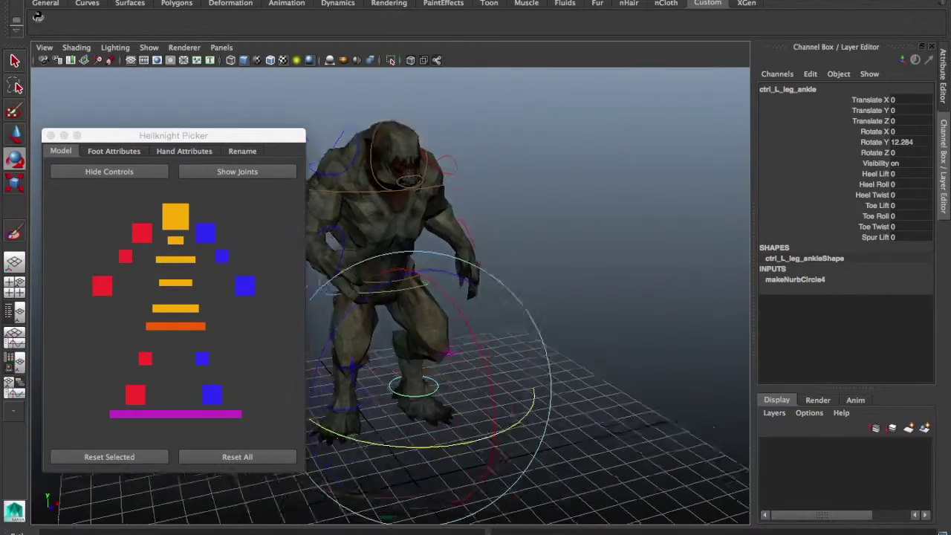
left_click_drag(394, 285, 416, 287)
left_click_drag(351, 227, 346, 242)
left_click_drag(520, 297, 561, 314, "alt")
- Select the jaw control, and move the right and left shoulder controls slightly to adjust the shoulder pose
left_click(175, 240)
left_click_drag(520, 297, 438, 298, "alt")
key("w")
left_click(142, 233)
mouse_move(349, 180)
left_mouse_down()
mouse_move(349, 171)
mouse_move(350, 181)
left_mouse_up()
left_click(205, 233)
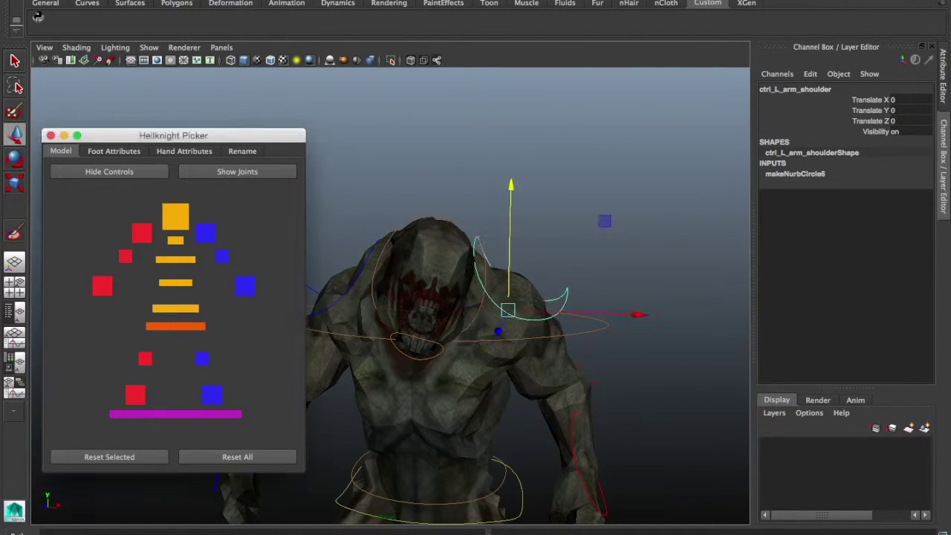
left_click_drag(510, 216, 510, 218)
- Pose the left wrist control at translation 0.791, 1.844, -2.431 and rotation -84.345, 32.215, 3.608
left_click_drag(520, 298, 476, 298, "alt")
left_click(245, 286)
left_click_drag(514, 315, 483, 320)
left_click_drag(483, 297, 609, 297, "alt")
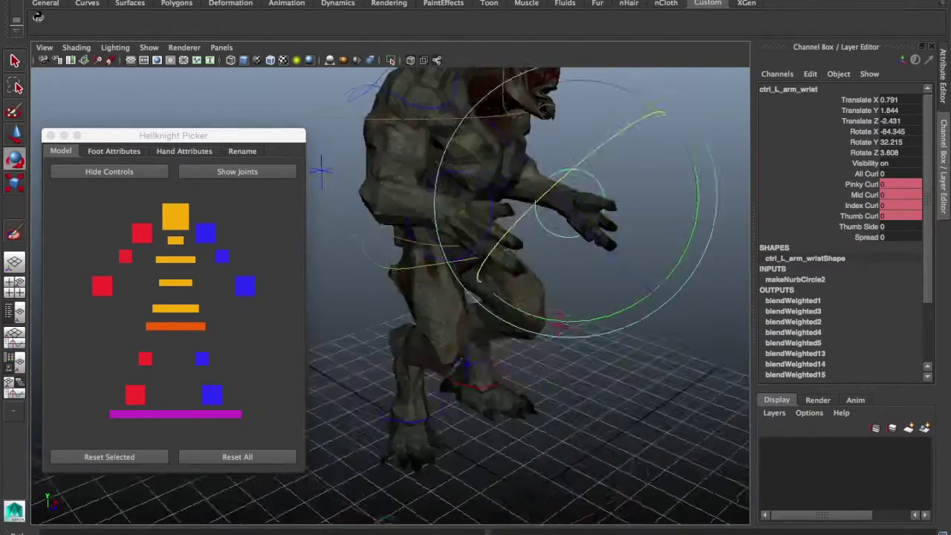
- Rotate the upper spine control to 7.185 degrees in X and 9.25 degrees in Y
left_click(175, 260)
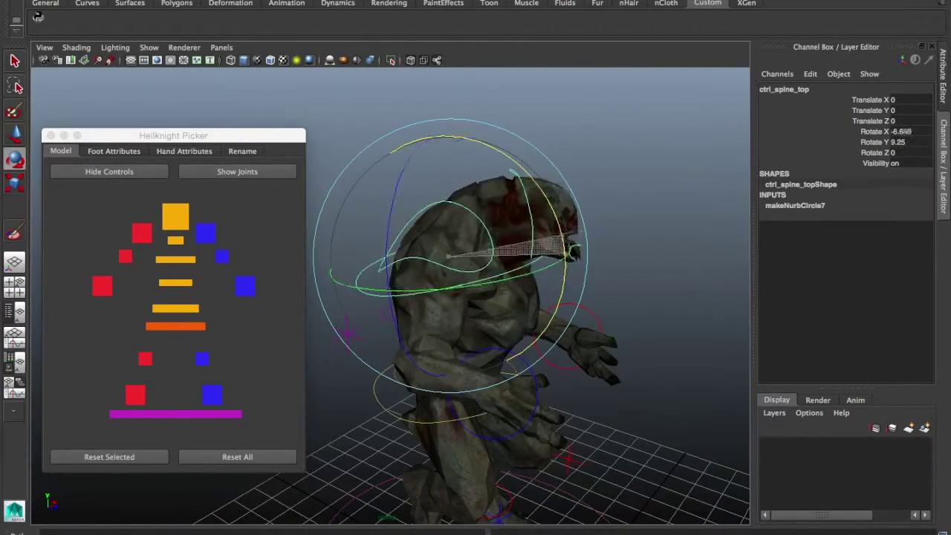
left_click_drag(536, 298, 401, 297, "alt")
middle_click_drag(493, 275, 557, 218, "alt")
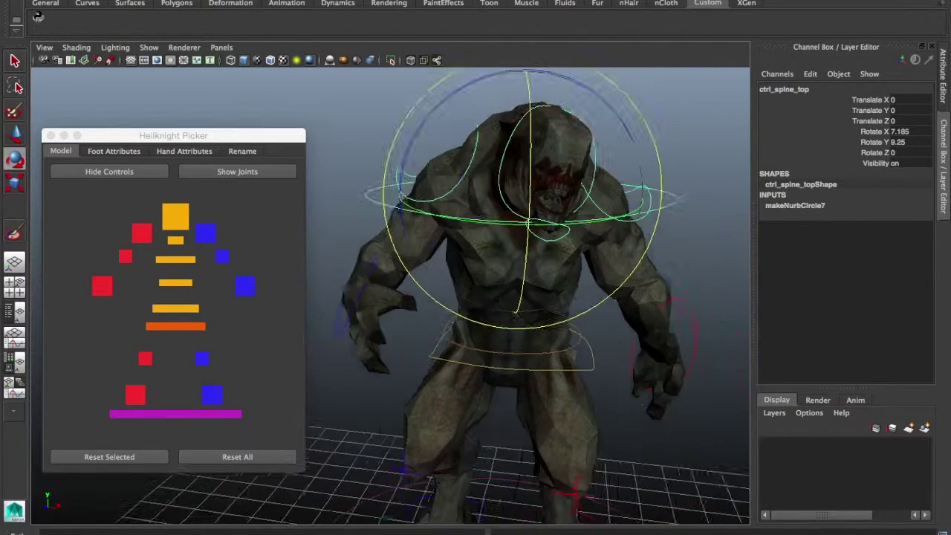
- Set the lower spine control to -0.189 in X translation and 4.516 degrees of Y rotation
left_click(175, 308)
left_click_drag(477, 368, 487, 366)
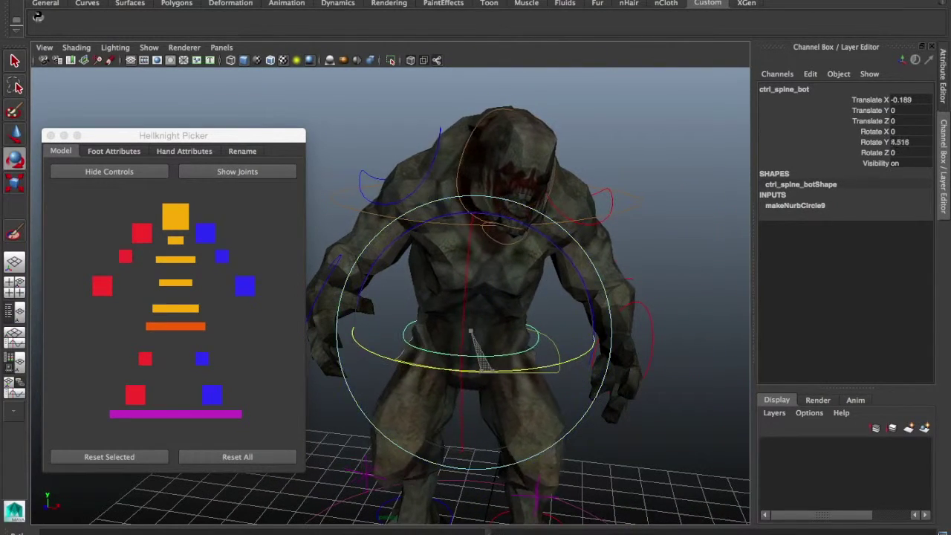
middle_click_drag(497, 366, 494, 257, "alt")
- Move the left ankle control outward to 1.169 in X and shift it slightly along Z
left_click(211, 395)
key("w")
left_click_drag(656, 442, 692, 446)
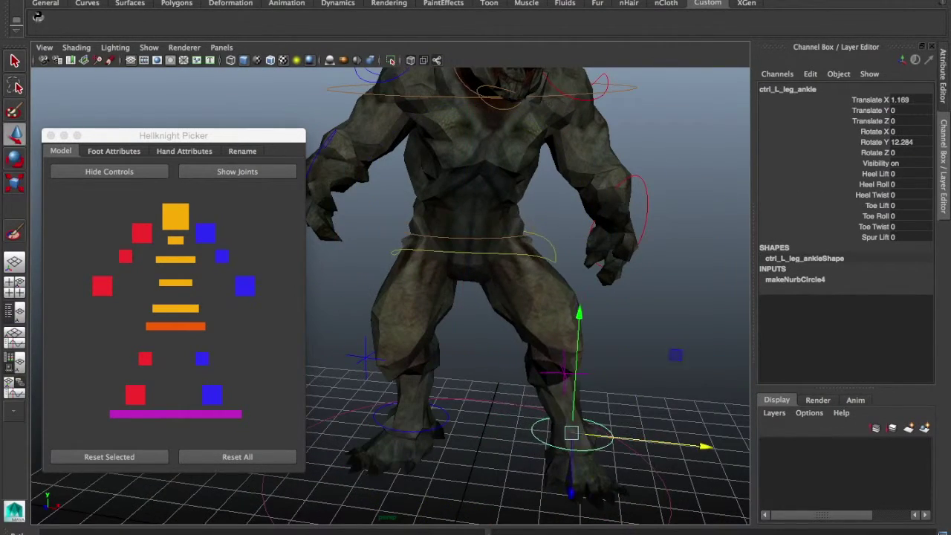
left_click_drag(571, 492, 571, 477)
- Move the right ankle control to reposition the right foot in the stance
left_click(135, 394)
left_click_drag(382, 471, 358, 494)
middle_click_drag(393, 417, 386, 358, "alt")
middle_click_drag(461, 245, 476, 372, "alt")
left_click_drag(446, 335, 632, 340, "alt")
- Lower the body root control to -1.156 in Y so the character crouches
left_click(175, 308)
left_click(175, 327)
left_click_drag(412, 232, 412, 256)
left_click_drag(476, 312, 372, 335, "alt")
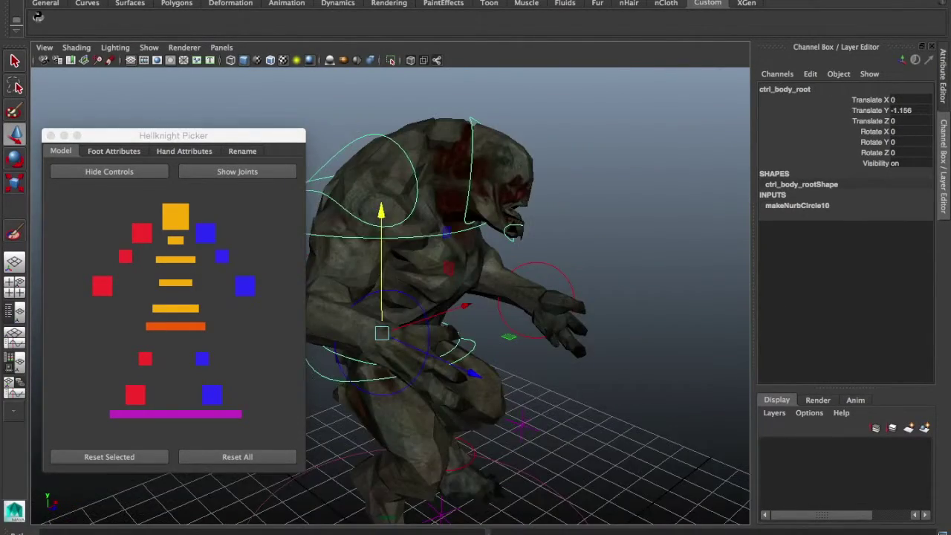
- Hide the rig controls and move the left wrist to translation 1.19, 0.579, -1.549
left_click(109, 171)
right_click_drag(417, 297, 535, 298, "alt")
middle_click_drag(632, 282, 387, 319, "alt")
left_click(245, 285)
left_click_drag(569, 309, 629, 286)
left_click_drag(571, 189, 572, 167)
middle_click_drag(535, 297, 438, 329, "alt")
- Rotate the left wrist to -74.48, 15.191, -15.441 degrees in X, Y and Z
key("e")
left_click_drag(369, 312, 416, 377)
left_click_drag(461, 217, 394, 226)
left_click_drag(470, 257, 417, 368)
left_click_drag(521, 320, 327, 334, "alt")
left_click_drag(535, 354, 487, 324)
left_click_drag(446, 327, 572, 335, "alt")
left_click_drag(446, 389, 487, 324)
mouse_move(616, 344)
left_mouse_down()
mouse_move(622, 427)
mouse_move(612, 335)
left_mouse_up()
- Try curling the left hand with Pinky Curl at 13.7 and All Curl at about 4.1
left_click(184, 151)
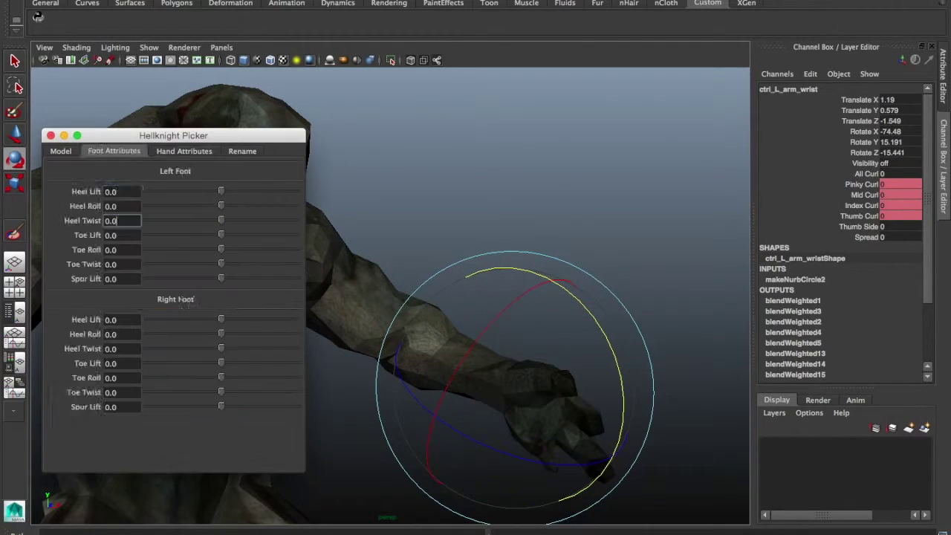
mouse_move(520, 312)
left_mouse_down("alt")
mouse_move(438, 342)
mouse_move(505, 320)
left_mouse_up("alt")
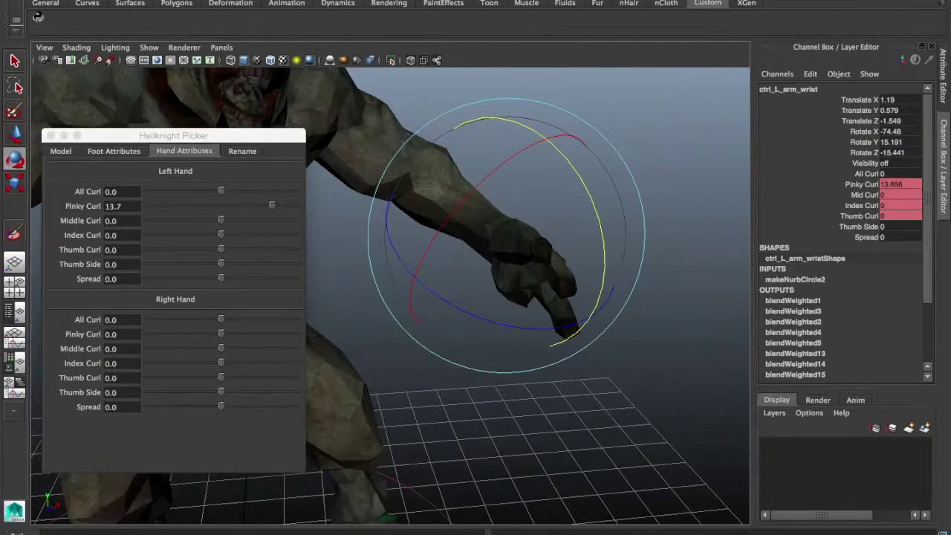
left_click_drag(272, 205, 232, 206)
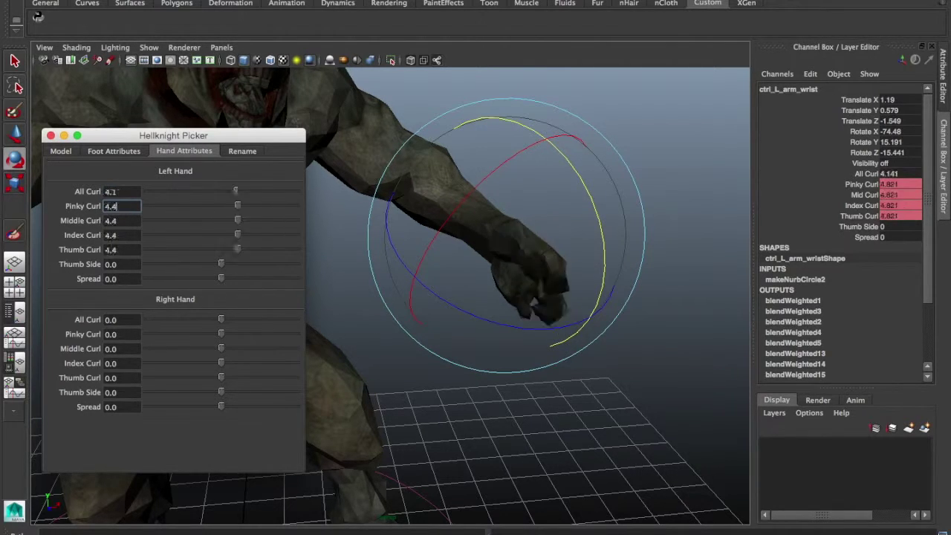
left_click_drag(565, 297, 394, 301, "alt")
- Set the left hand's Spread to about -12 and its All Curl to about 8.2
left_click_drag(221, 264, 168, 278)
left_click_drag(461, 282, 669, 283, "alt")
left_click_drag(168, 278, 180, 278)
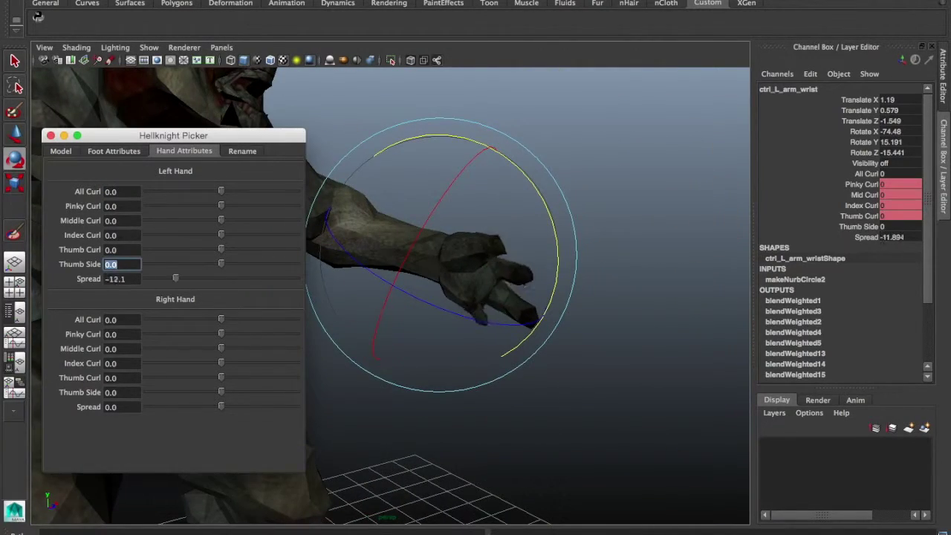
left_click_drag(610, 297, 476, 297, "alt")
left_click_drag(221, 191, 253, 191)
left_click_drag(565, 297, 531, 297, "alt")
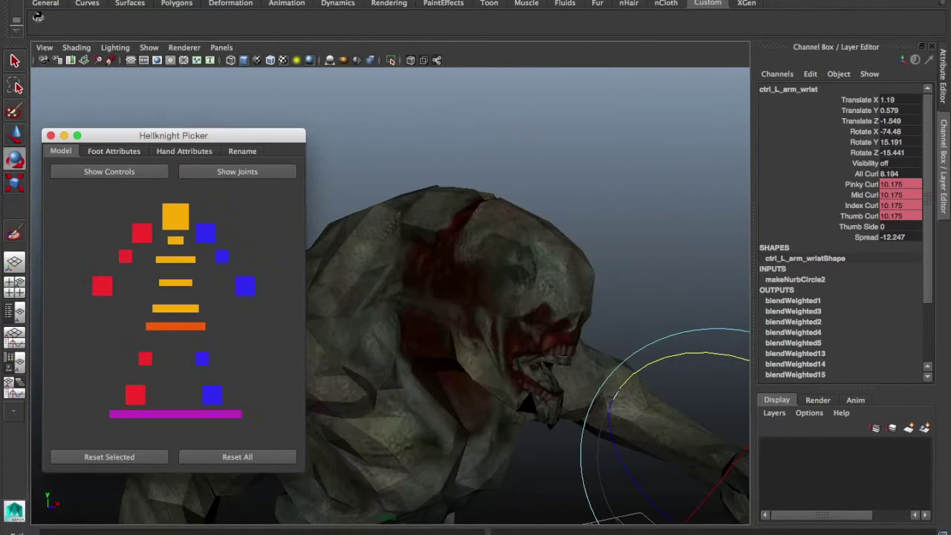
- Rotate the head control around several axes to turn and tilt the head
left_click(175, 216)
left_click_drag(483, 297, 424, 297, "alt")
mouse_move(516, 310)
left_mouse_down()
mouse_move(470, 300)
mouse_move(502, 307)
left_mouse_up()
left_click_drag(404, 262, 402, 270)
left_click_drag(416, 283, 547, 279, "alt")
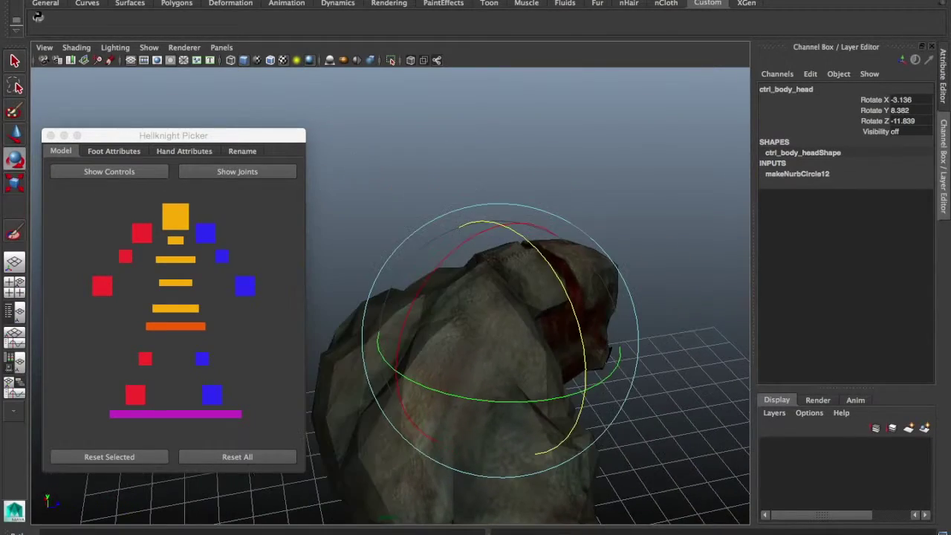
left_click_drag(580, 331, 577, 313)
left_click_drag(520, 312, 379, 301, "alt")
middle_click_drag(483, 327, 414, 273, "alt")
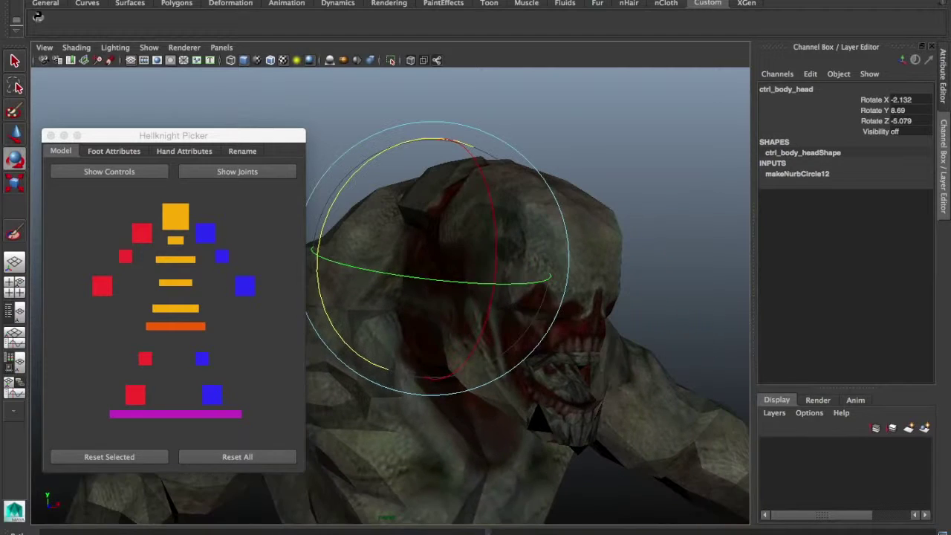
mouse_move(478, 282)
left_mouse_down()
mouse_move(548, 276)
mouse_move(457, 280)
mouse_move(464, 289)
left_mouse_up()
- Rotate the jaw to 11.922, -2.786, -0.196 degrees, and reset the jaw and head controls to their defaults
left_click(175, 241)
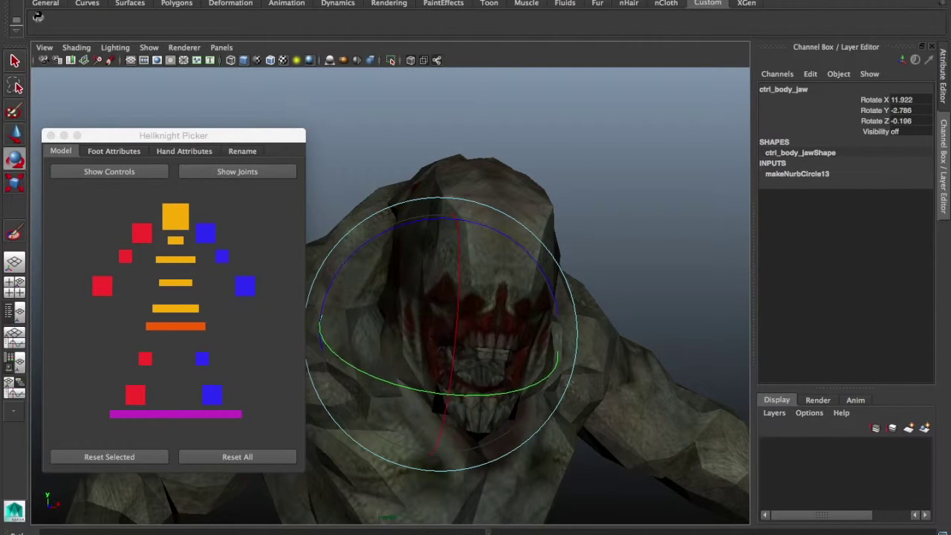
left_click(110, 457)
left_click(176, 216)
left_click(109, 457)
left_click_drag(453, 201, 494, 222, "alt")
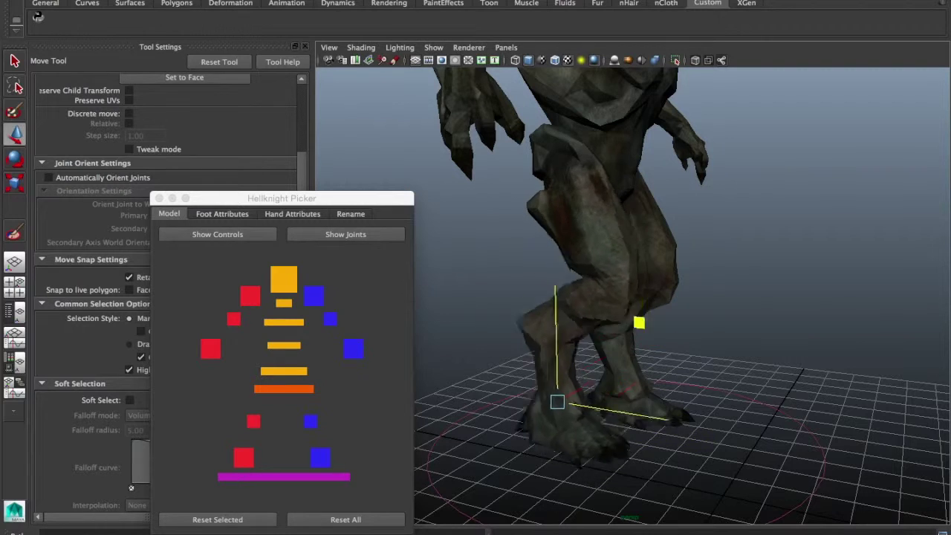
- Show the rig controls while trying rotations on the right ankle, and reset the ankle control
key("e")
left_click_drag(636, 407, 632, 386)
left_click_drag(617, 436, 544, 452)
left_click(217, 234)
left_click_drag(536, 441, 617, 394)
left_click(218, 521)
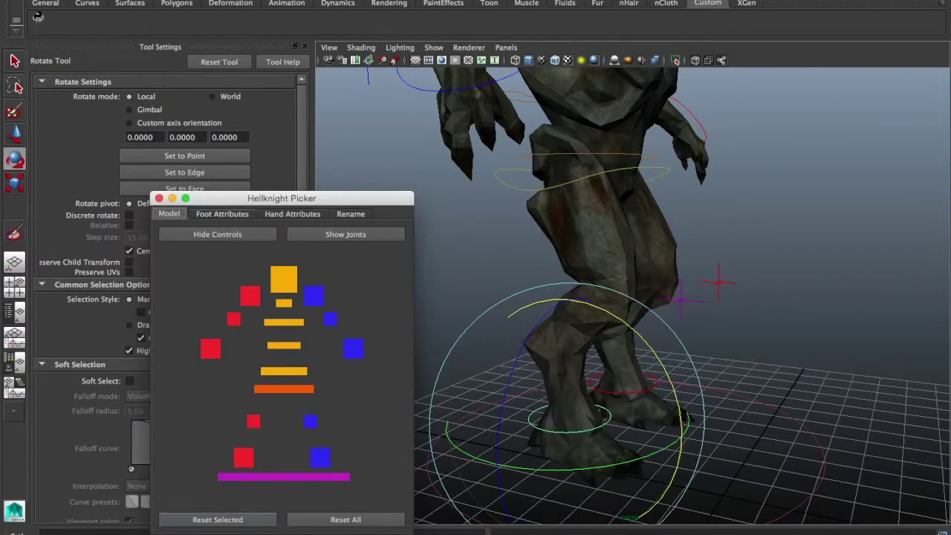
- Set the right foot's Heel Lift to 2.0, Heel Roll 3.6, Heel Twist -22.6, Toe Lift -24.2 and Toe Roll 17.8
left_click(222, 214)
left_click_drag(229, 198, 146, 104)
left_click_drag(565, 313, 691, 312, "alt")
middle_click_drag(595, 312, 665, 314, "alt")
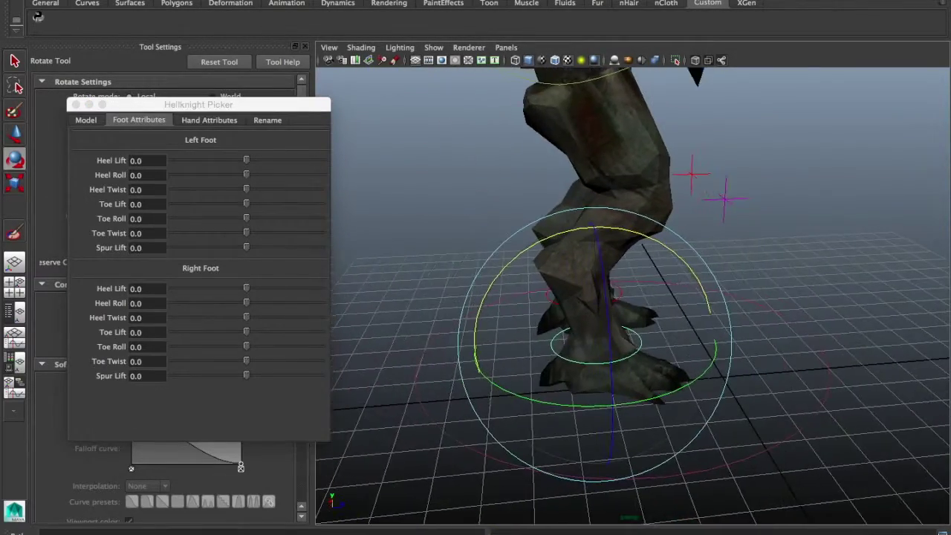
left_click_drag(246, 288, 261, 346)
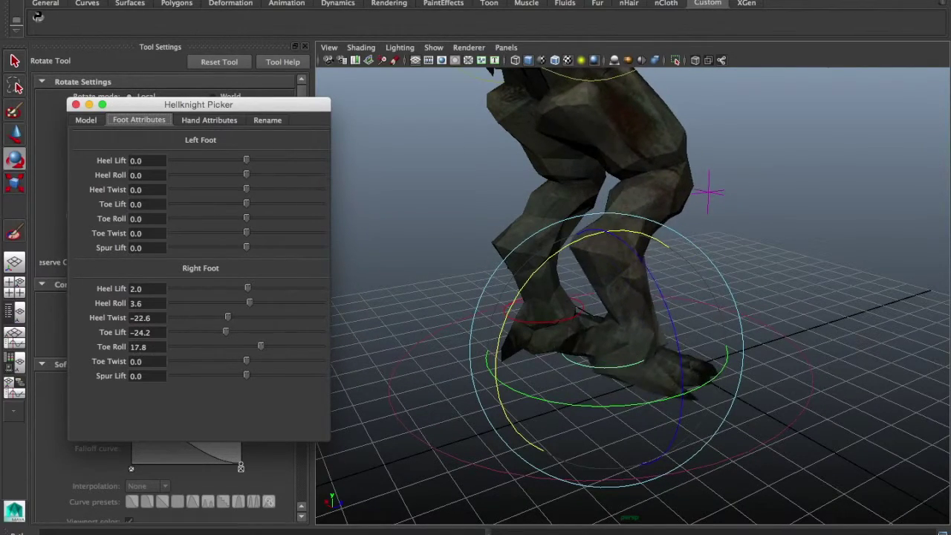
- Set the right foot's Toe Roll to -2.0 and its Toe Twist to 28.1
middle_click_drag(654, 298, 594, 341, "alt")
mouse_move(261, 347)
left_mouse_down()
mouse_move(243, 346)
mouse_move(250, 361)
mouse_move(264, 361)
left_mouse_up()
left_click_drag(654, 297, 528, 297, "alt")
mouse_move(264, 362)
left_mouse_down()
mouse_move(244, 361)
mouse_move(270, 361)
left_mouse_up()
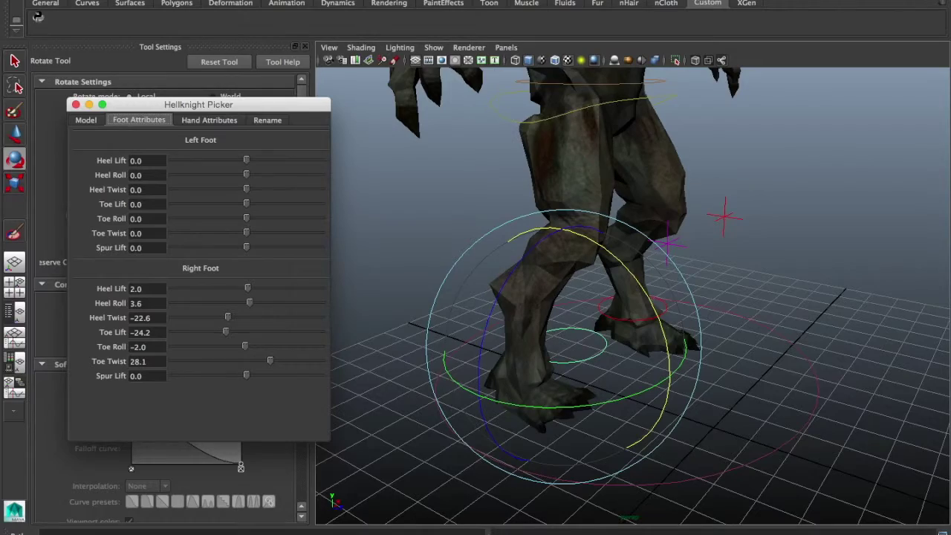
- Set the right foot's Spur Lift to 5.2 and inspect the foot from several angles
left_click_drag(550, 312, 639, 282, "alt")
left_click_drag(246, 376, 248, 376)
left_click_drag(520, 297, 624, 312, "alt")
middle_click_drag(624, 312, 643, 238, "alt")
left_click_drag(248, 375, 231, 375)
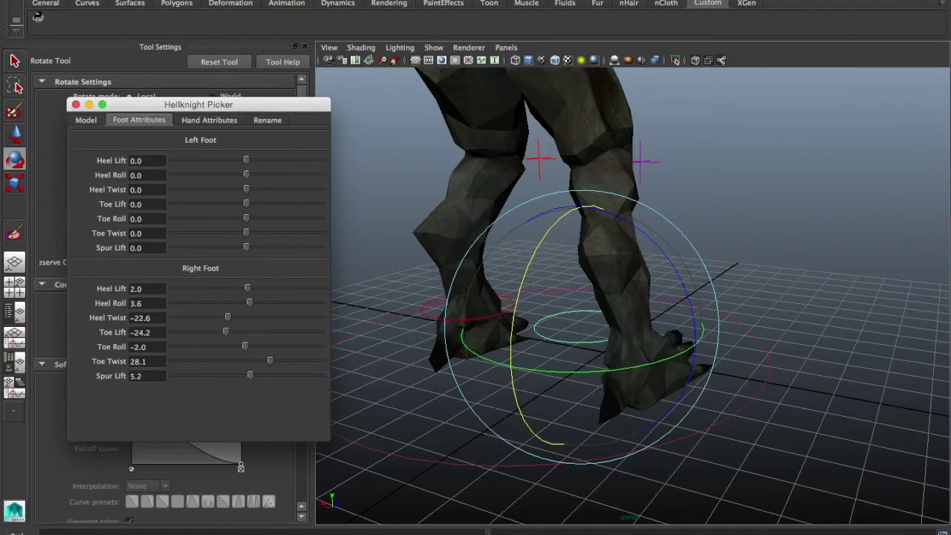
left_click_drag(639, 297, 535, 297, "alt")
middle_click_drag(535, 297, 617, 376, "alt")
left_click_drag(617, 375, 527, 413, "alt")
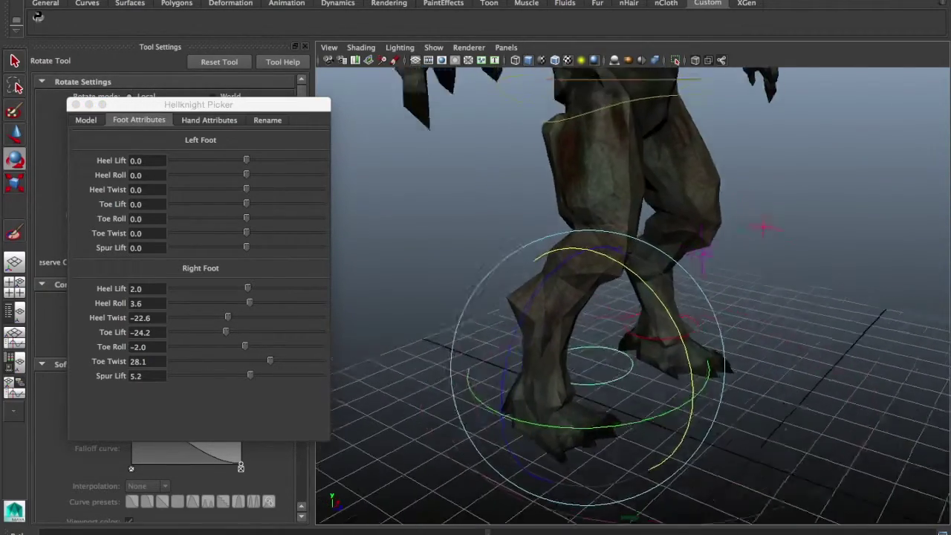
middle_click_drag(595, 335, 619, 353, "alt")
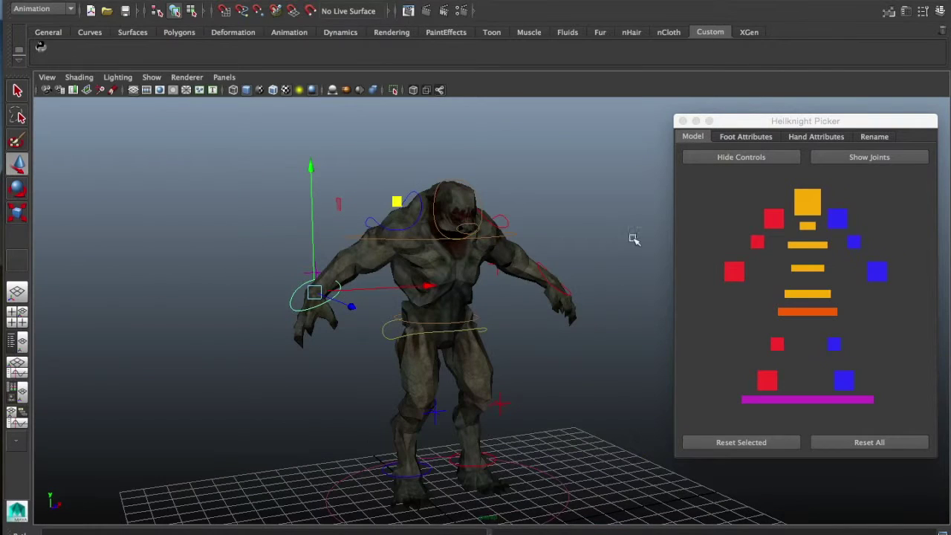
- Toggle the visibility of the rig controls and the joints, leaving both hidden
left_click(739, 158)
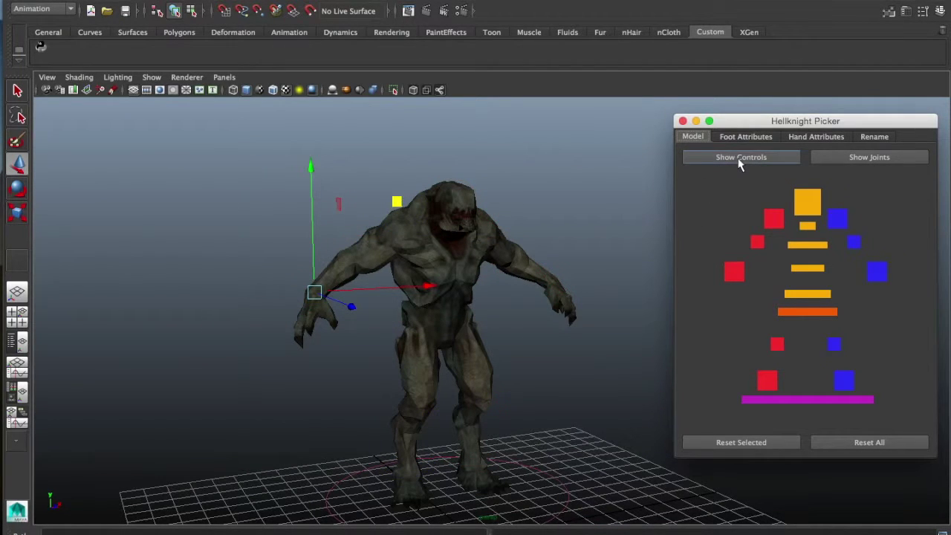
left_click(740, 159)
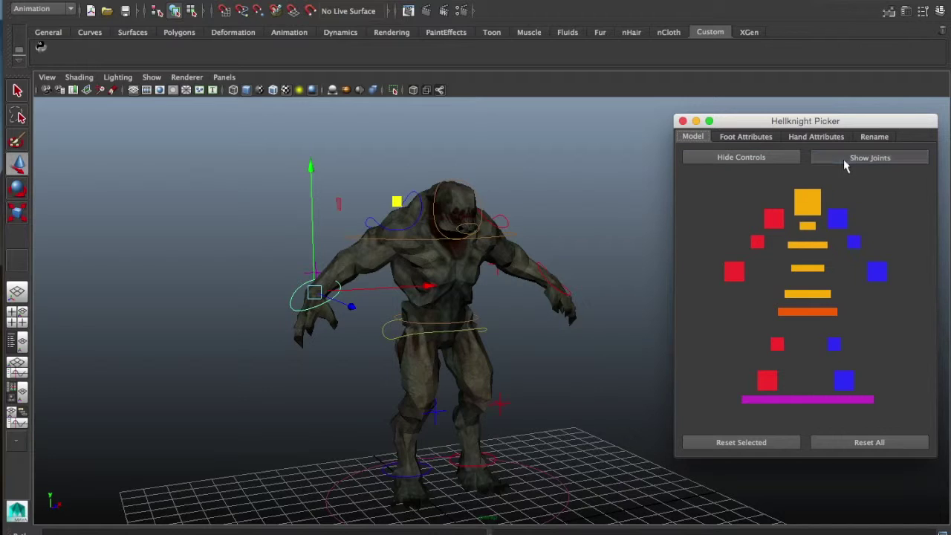
left_click(845, 160)
left_click(784, 160)
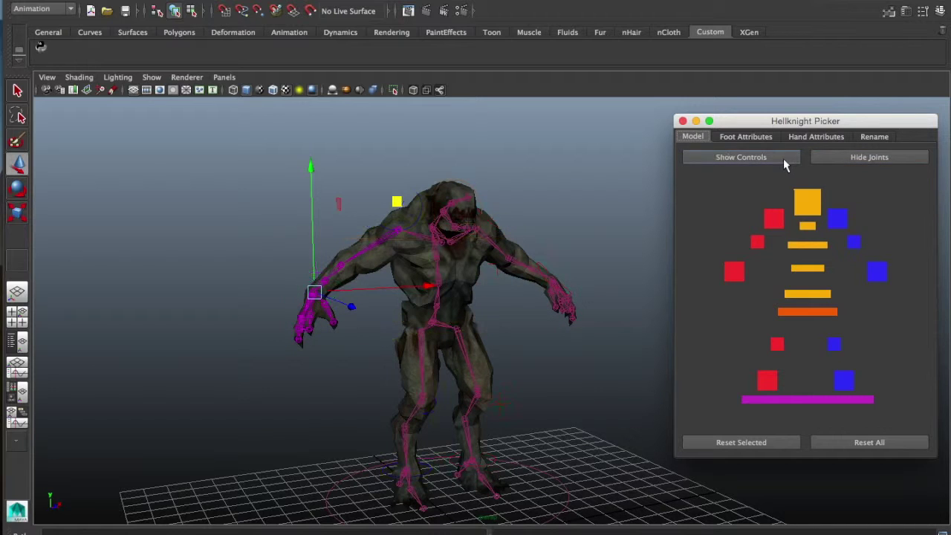
left_click(858, 162)
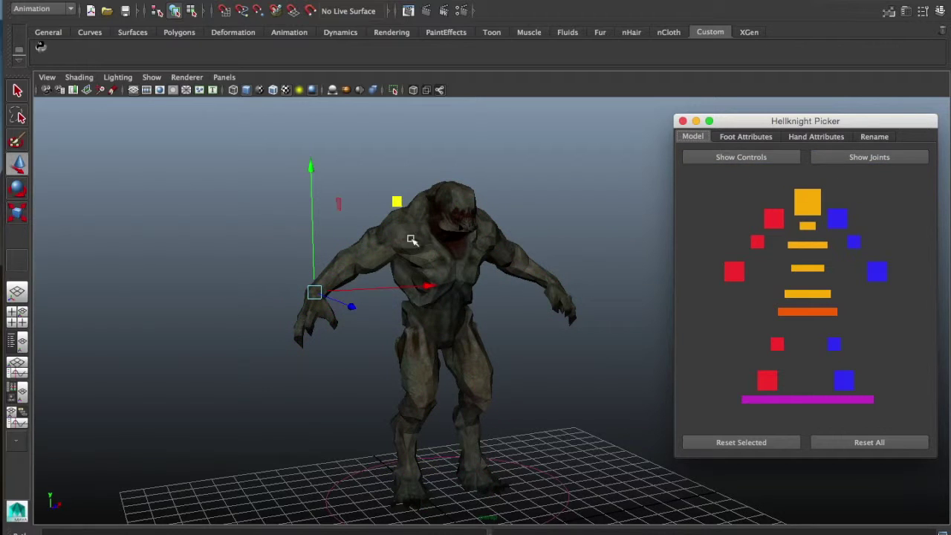
- Move the right wrist control sideways and forward to reposition the right arm
left_click_drag(399, 202, 442, 191)
left_click_drag(305, 295, 442, 288, "alt")
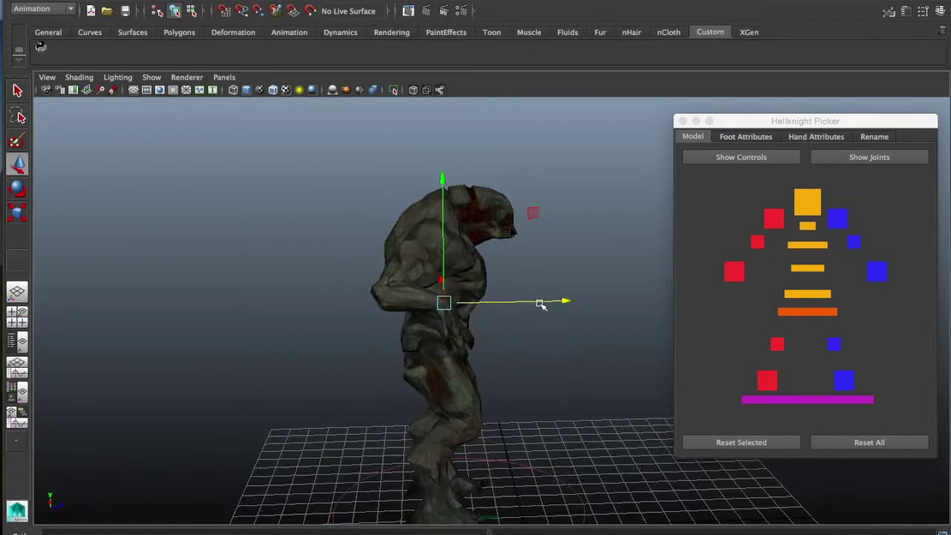
left_click(733, 270)
left_click_drag(550, 301, 632, 300)
left_click_drag(599, 260, 488, 241, "alt")
- Rotate the right wrist control to change the hand's orientation
key("e")
left_click_drag(327, 272, 405, 316)
left_click_drag(513, 338, 463, 344, "alt")
left_click(463, 344)
key("minus")
key("minus")
key("minus")
scroll(408, 279, "up", 4)
- Move the right wrist across the body to the opposite shoulder twice, resetting the control each time
left_click(17, 166)
left_click_drag(365, 228, 592, 201)
left_click_drag(599, 288, 483, 289, "alt")
left_click(760, 443)
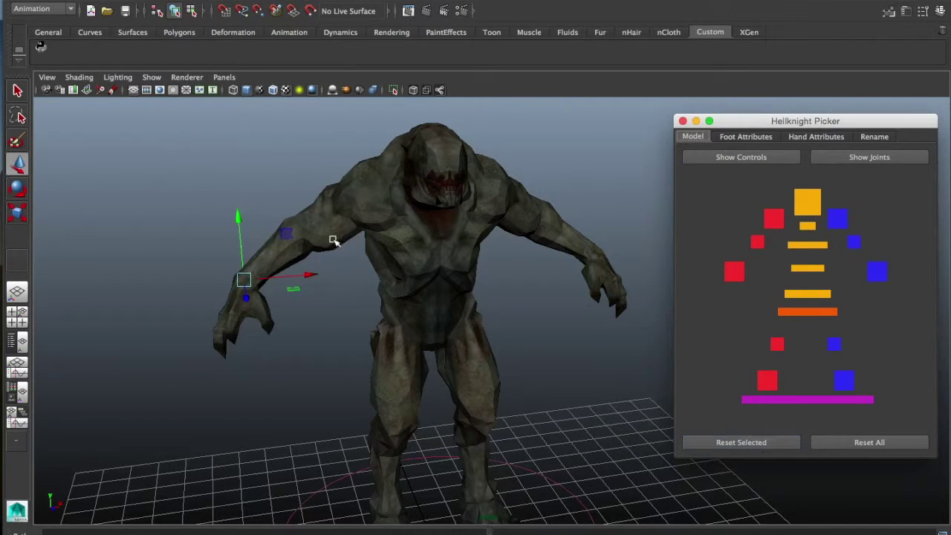
middle_click_drag(286, 234, 569, 165)
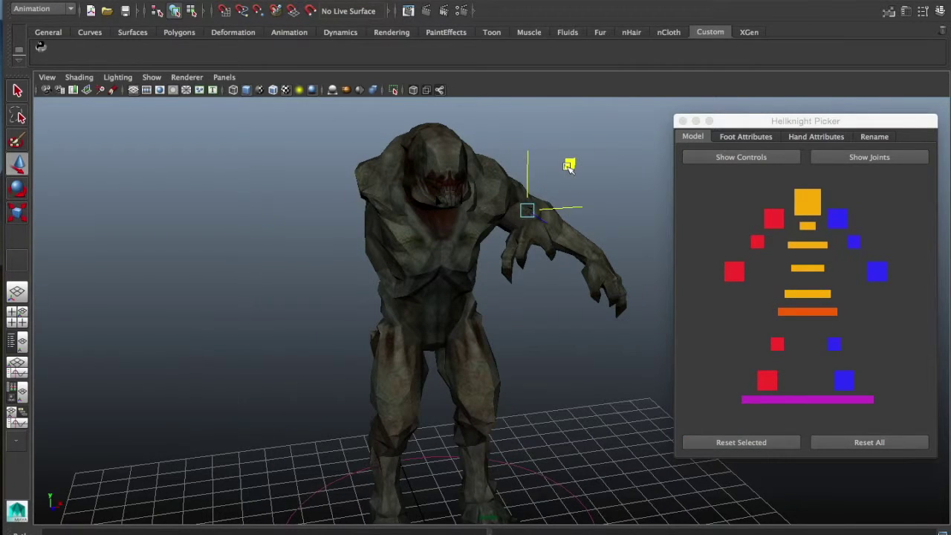
left_click(753, 442)
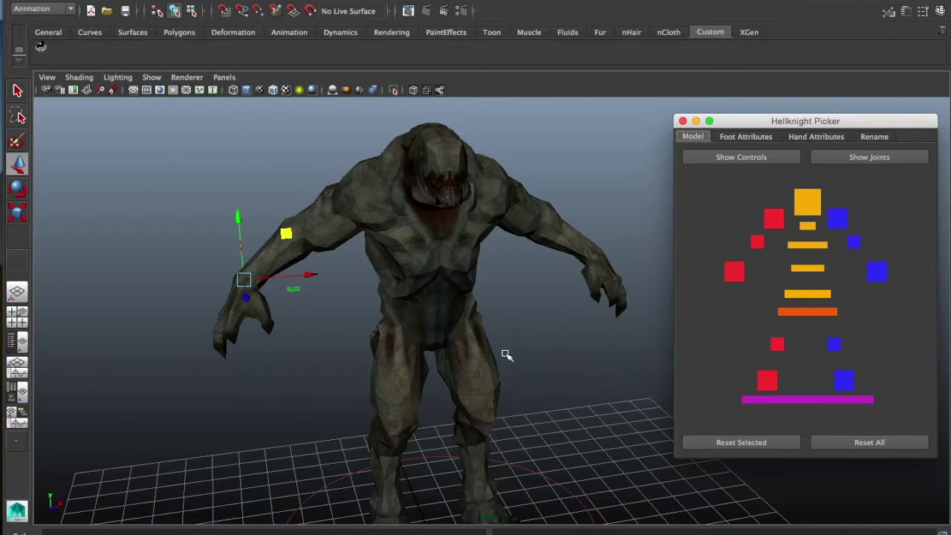
- Raise the body root control so the legs straighten
left_click(824, 311)
left_click_drag(422, 249, 421, 152)
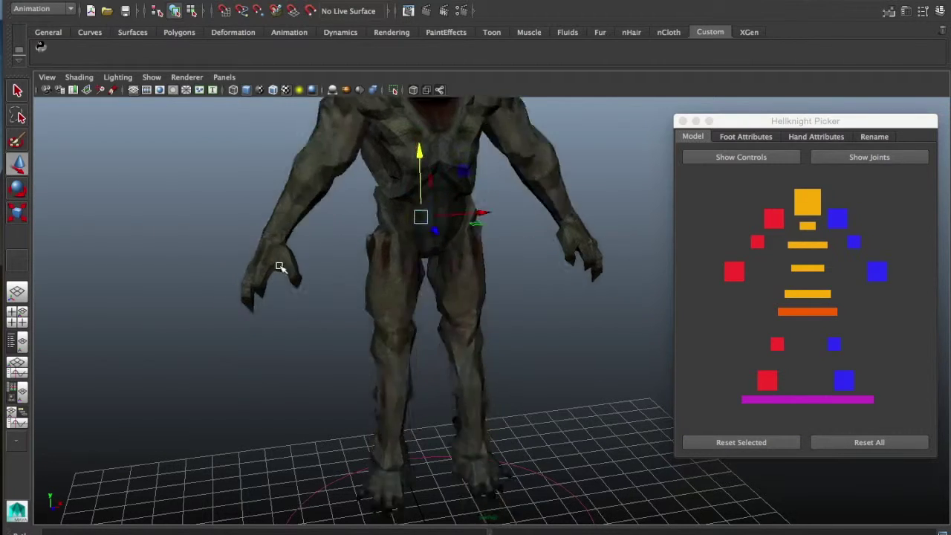
scroll(372, 297, "down", 5)
- Rotate the upper spine control and raise the whole character with the global control at the feet
left_click(807, 245)
key("e")
left_click_drag(479, 253, 489, 296)
left_click(808, 400)
left_click_drag(466, 411, 471, 251)
- Adjust the right and left wrist controls to bring the arms into an exaggerated pose
left_click(18, 164)
left_click(18, 190)
left_click(734, 272)
left_click(18, 164)
left_click(877, 271)
left_click_drag(416, 298, 565, 286, "alt")
- Move the right and left ankle controls up to the torso, folding the legs into the body
left_click(767, 381)
left_click_drag(484, 425, 346, 290)
left_click(844, 381)
left_click_drag(514, 371, 363, 286)
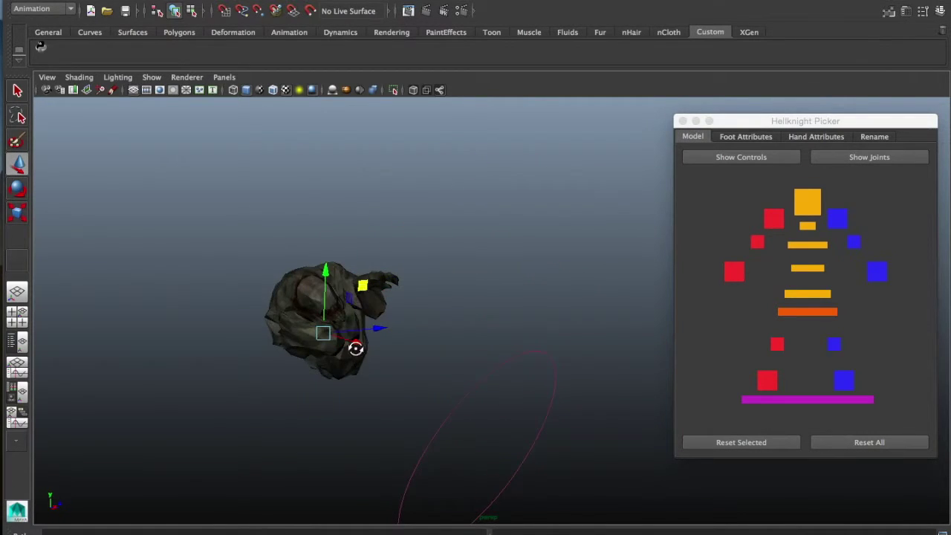
left_click_drag(357, 349, 372, 375, "alt")
right_click_drag(446, 372, 379, 386, "alt")
middle_click_drag(484, 410, 393, 381, "alt")
left_click_drag(625, 398, 458, 378, "alt")
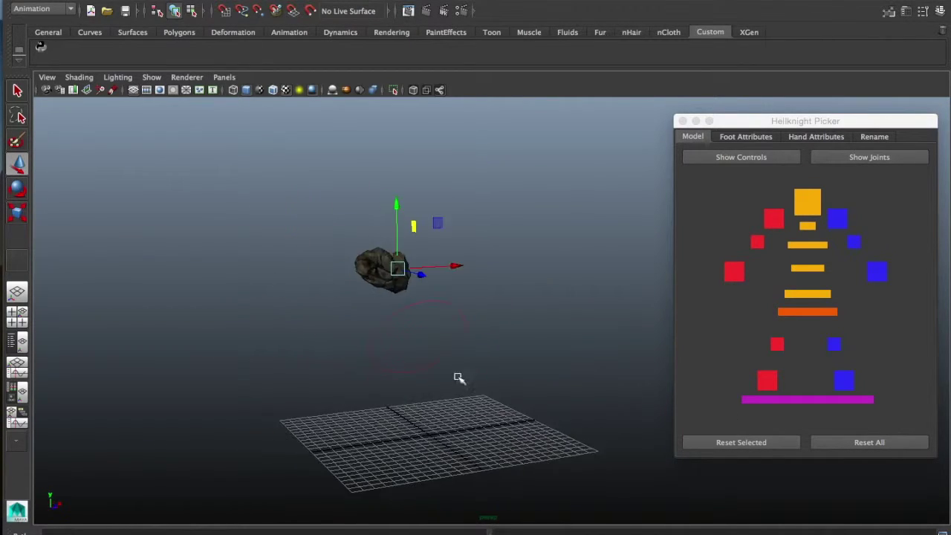
- Reset all rig controls to return the folded character to its default pose
middle_click_drag(458, 378, 484, 414, "alt")
right_click_drag(442, 408, 478, 418, "alt")
middle_click_drag(458, 422, 466, 301, "alt")
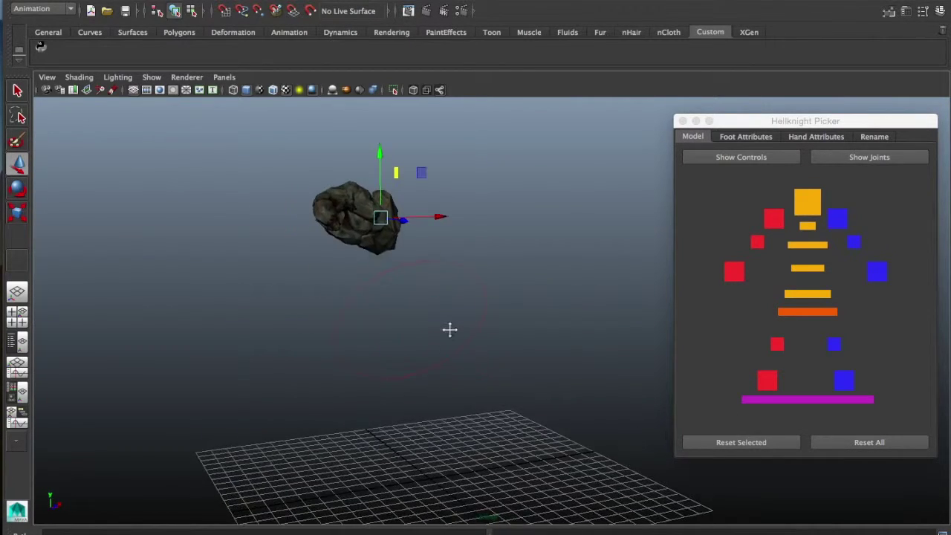
left_click(889, 444)
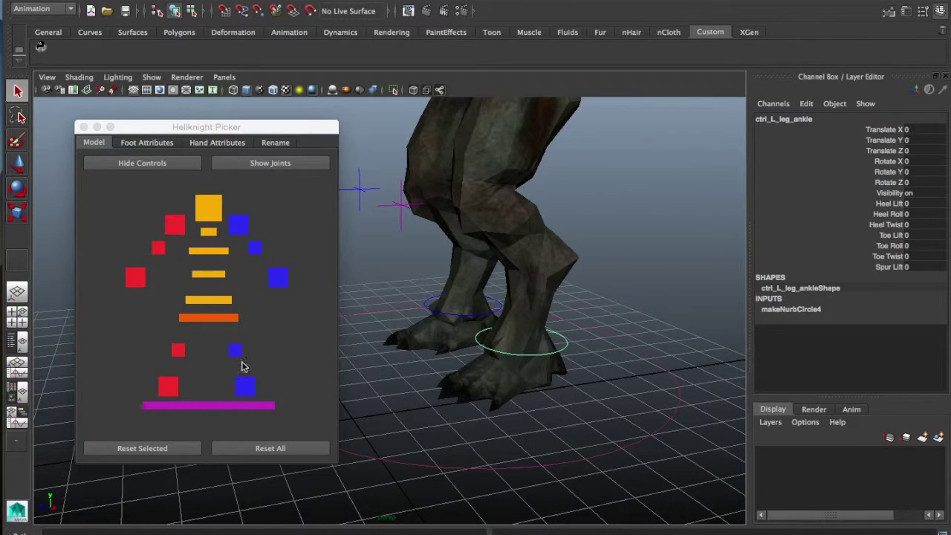
- Select the left ankle control and set the left foot's Heel Lift to about 31.3 and Toe Twist to about -5.2
left_click(236, 354)
left_click(247, 387)
left_click(147, 143)
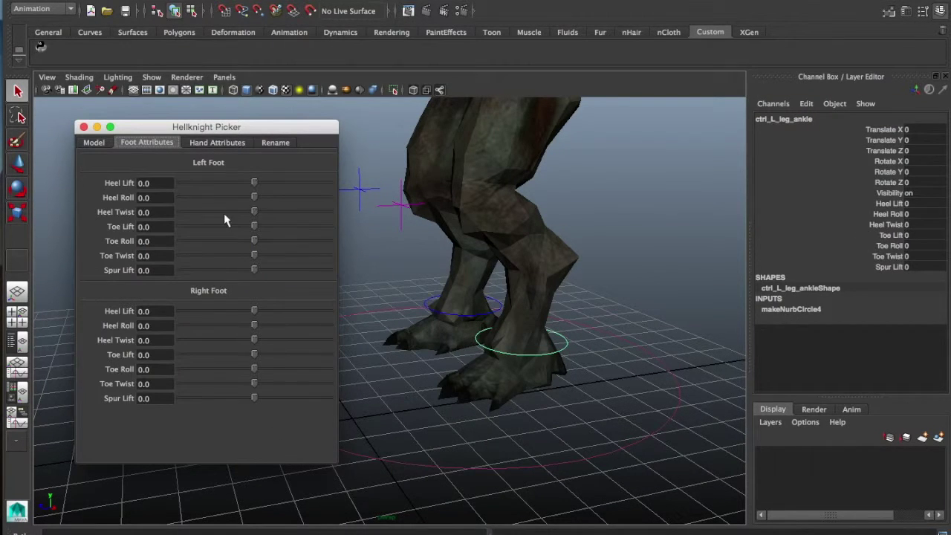
left_click_drag(255, 188, 280, 186)
mouse_move(255, 259)
left_mouse_down()
mouse_move(236, 257)
mouse_move(251, 260)
left_mouse_up()
- Set the left foot's Heel Lift to 0
left_click_drag(568, 335, 509, 340, "alt")
middle_click_drag(594, 356, 543, 339, "alt")
left_click_drag(165, 183, 111, 184)
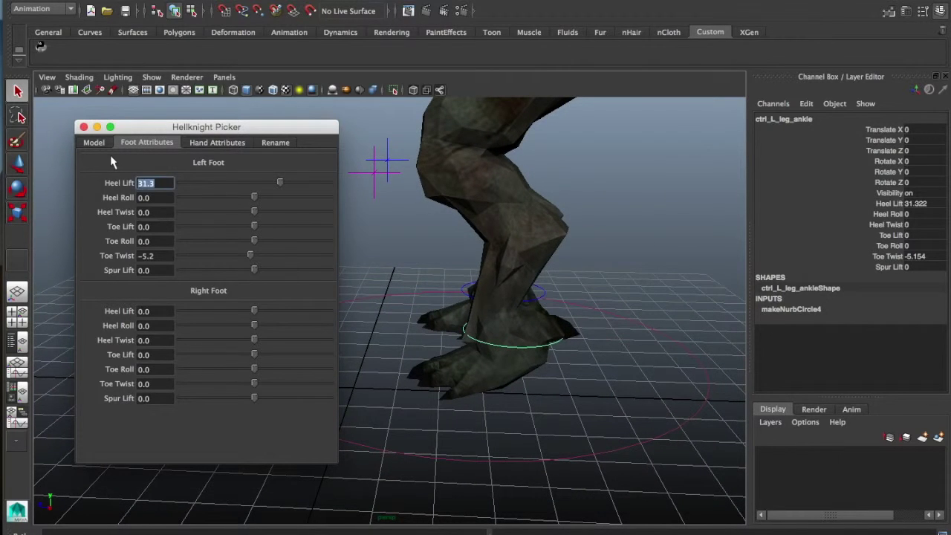
type("0")
key("Return")
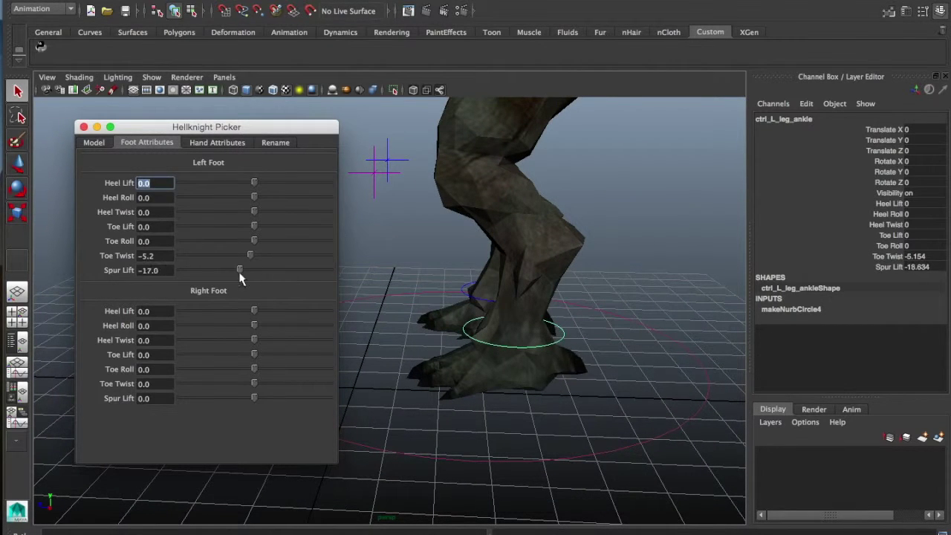
- Set the left foot's Heel Twist to about 9.9 and Spur Lift to about -6.7, and reset the selected ankle control
left_click_drag(253, 213, 262, 213)
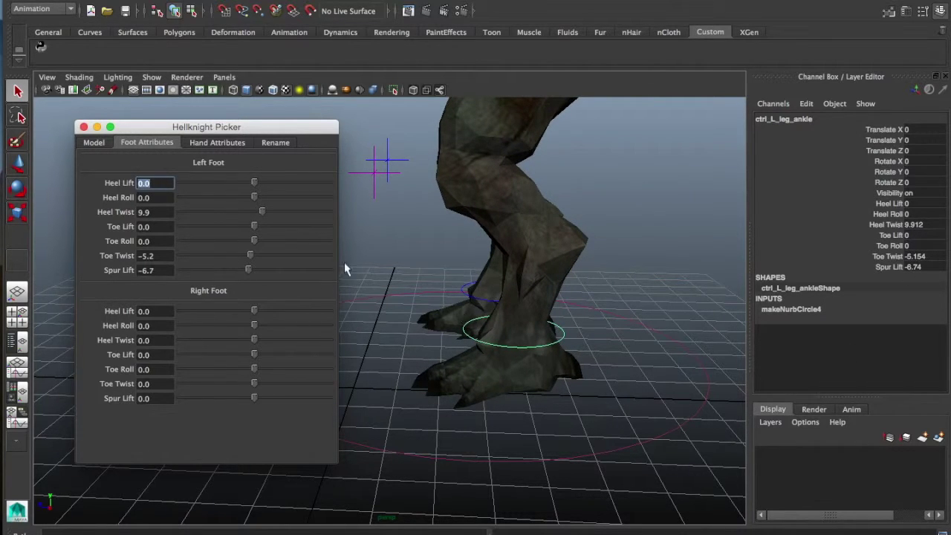
left_click(94, 142)
left_click(193, 444)
- Raise the left foot's Heel Lift to about 44.8 and reset the selected ankle control
left_click(167, 144)
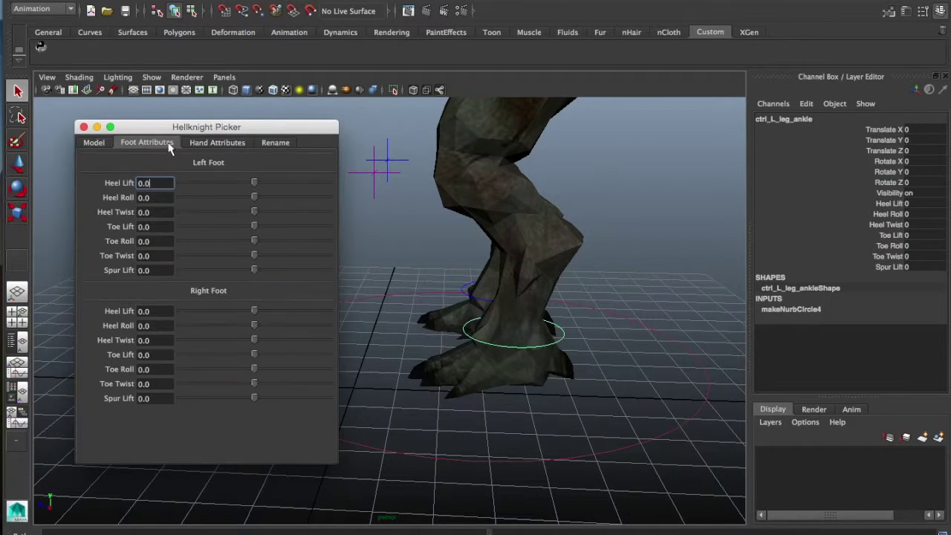
left_click_drag(253, 184, 290, 185)
left_click(95, 143)
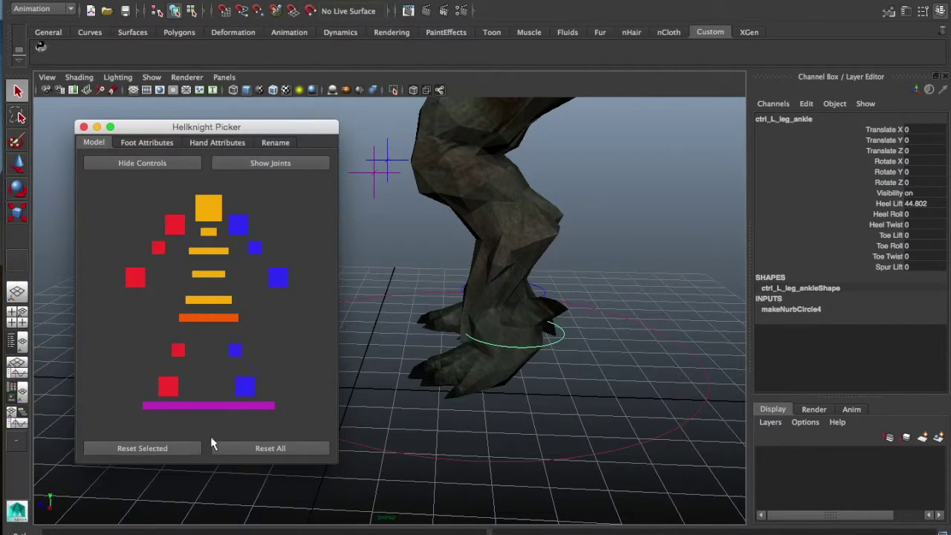
left_click(191, 449)
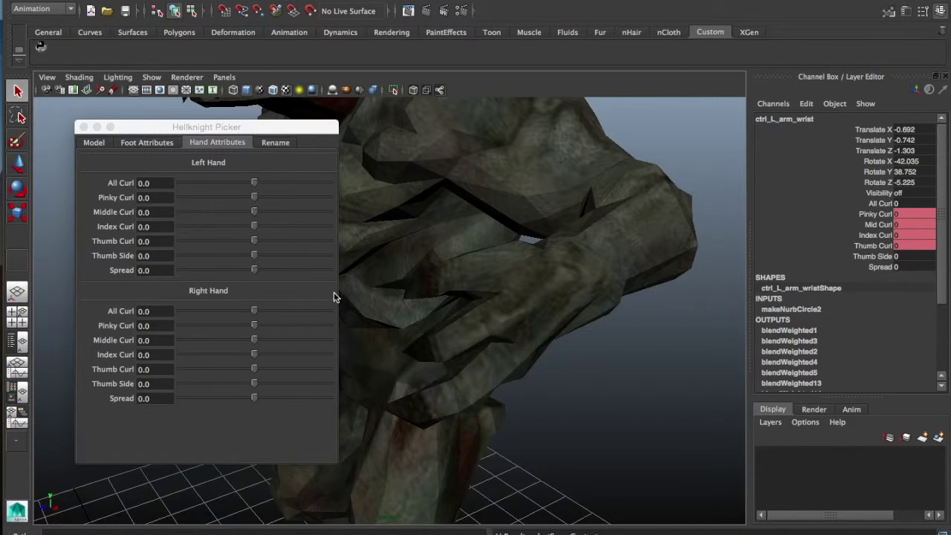
- Adjust the left hand's All Curl and Thumb Side attributes to pose the fingers
left_click_drag(255, 184, 287, 184)
left_click_drag(254, 192, 253, 192)
left_click_drag(254, 255, 273, 275)
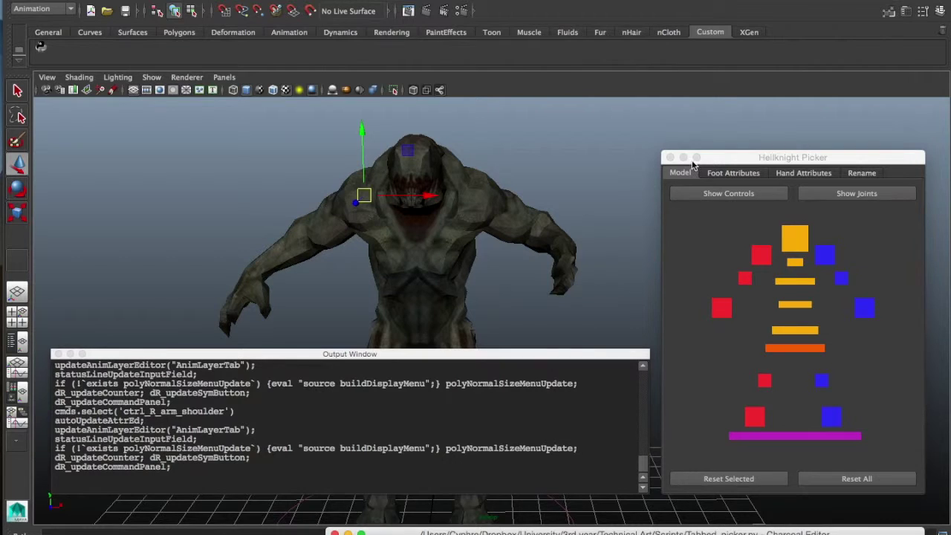
- Test the picker by selecting the right elbow and shoulder controls and the left shoulder, elbow and wrist controls
left_click(725, 157)
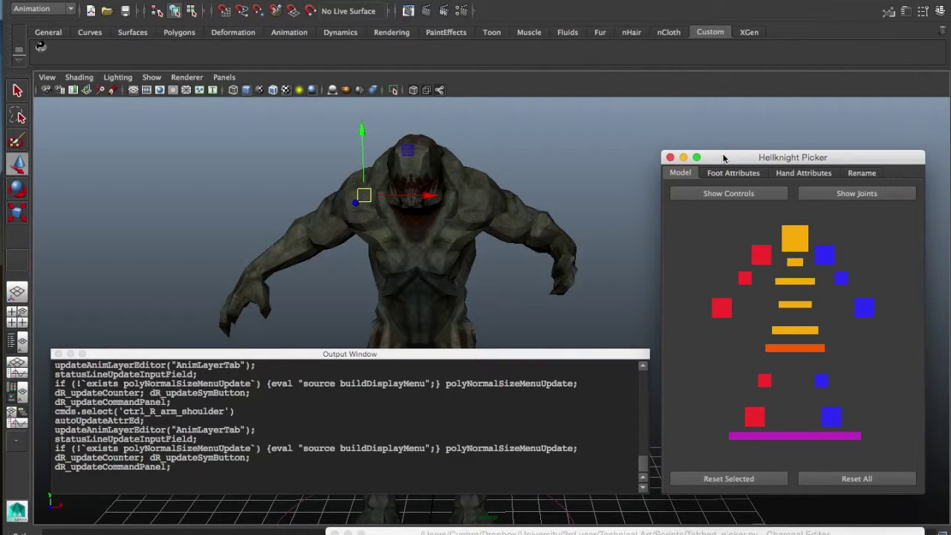
left_click(746, 280)
left_click(761, 256)
left_click(826, 257)
left_click(842, 279)
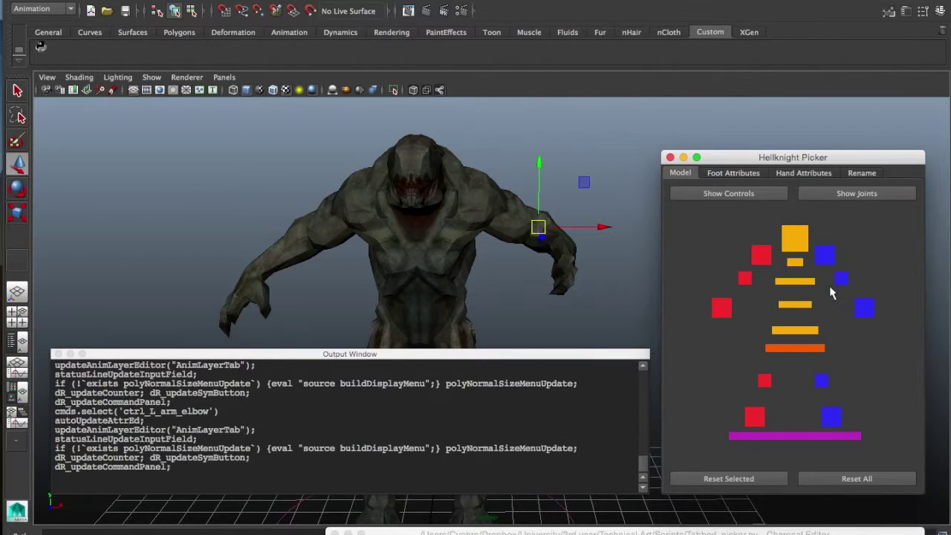
left_click(866, 311)
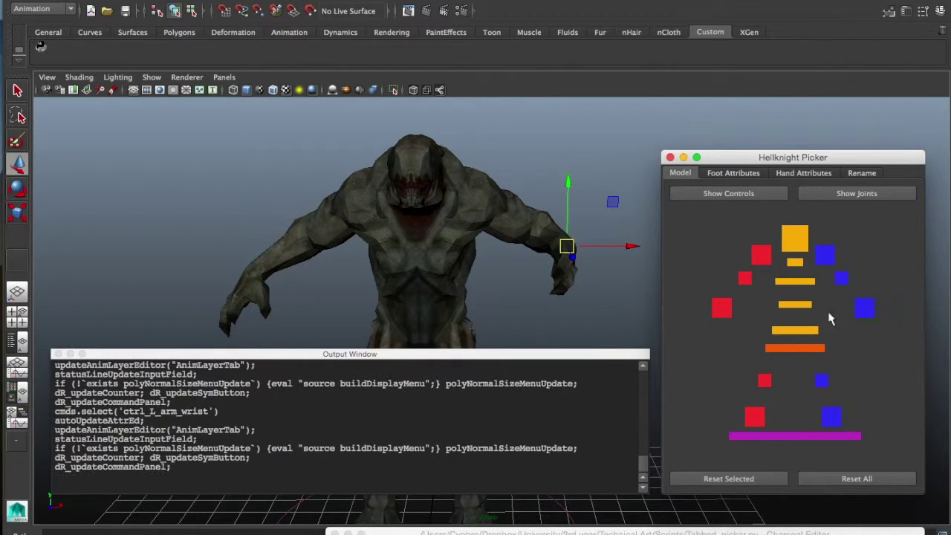
- Try to select the right wrist control from the picker, checking it against the right shoulder and elbow controls
left_click(727, 307)
left_click(727, 309)
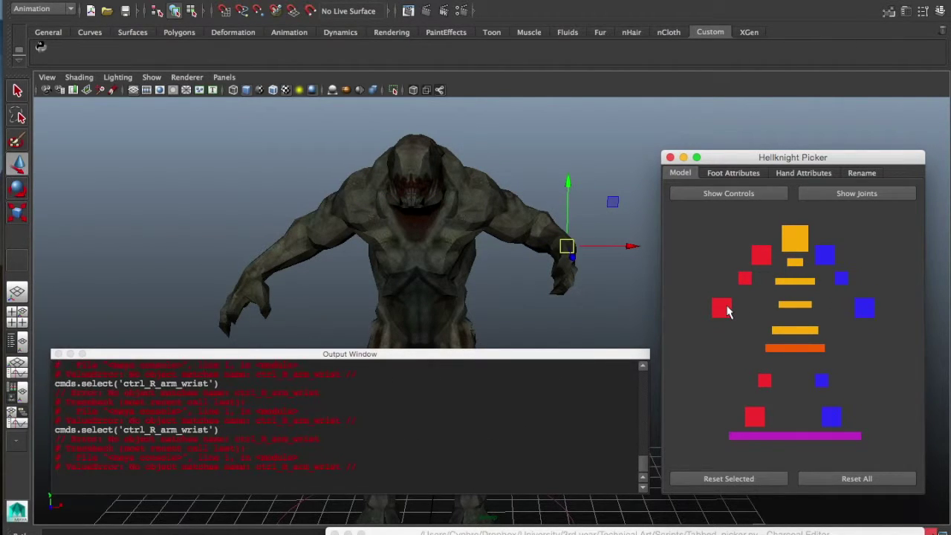
left_click(743, 288)
left_click(724, 308)
left_click(760, 256)
left_click(745, 279)
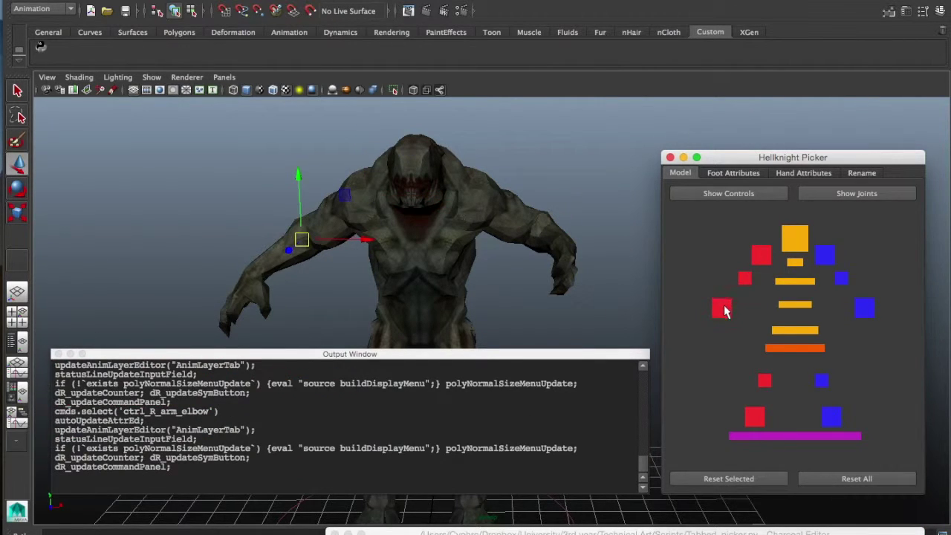
left_click(722, 308)
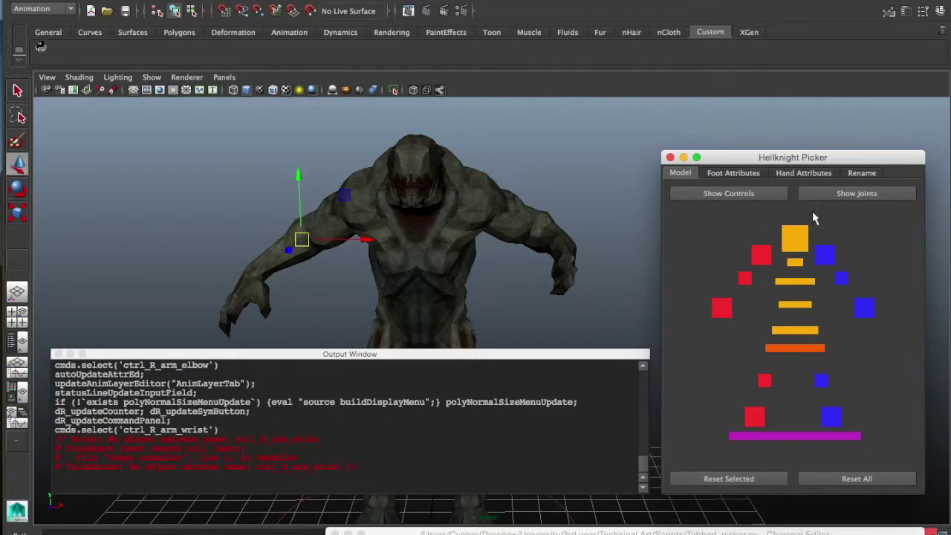
- Rename the control ctrl_R_arm_wristAAAAMMEEE to ctrl_R_arm_wrist
left_click(863, 172)
left_click(749, 272)
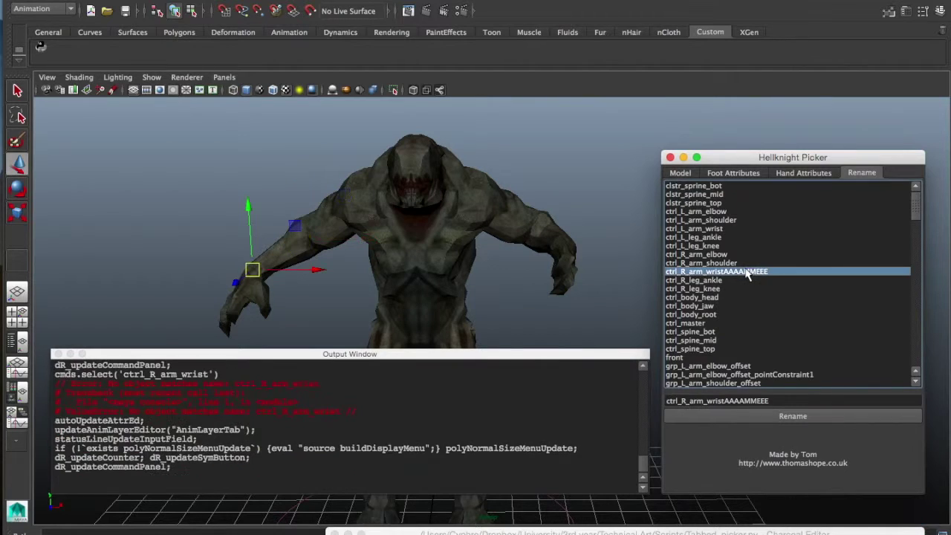
left_click_drag(775, 401, 732, 401)
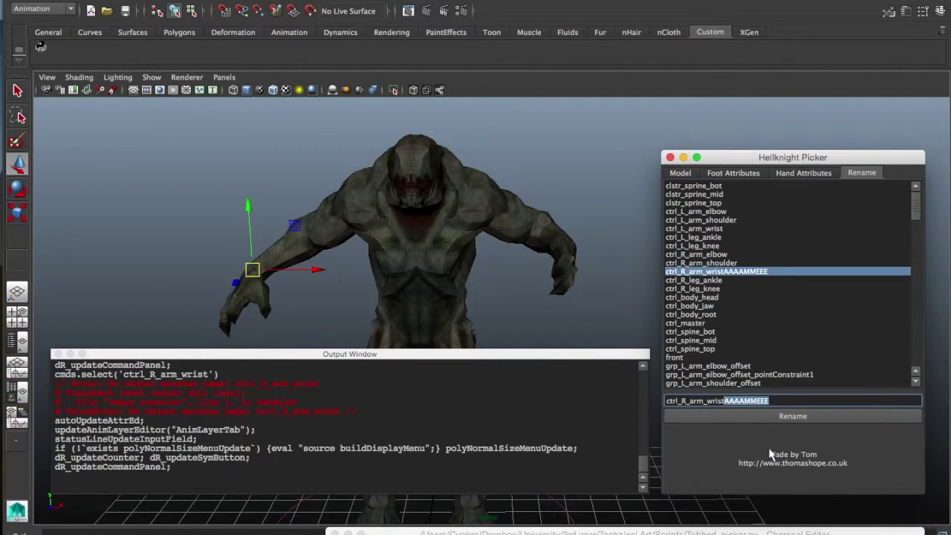
key("BackSpace")
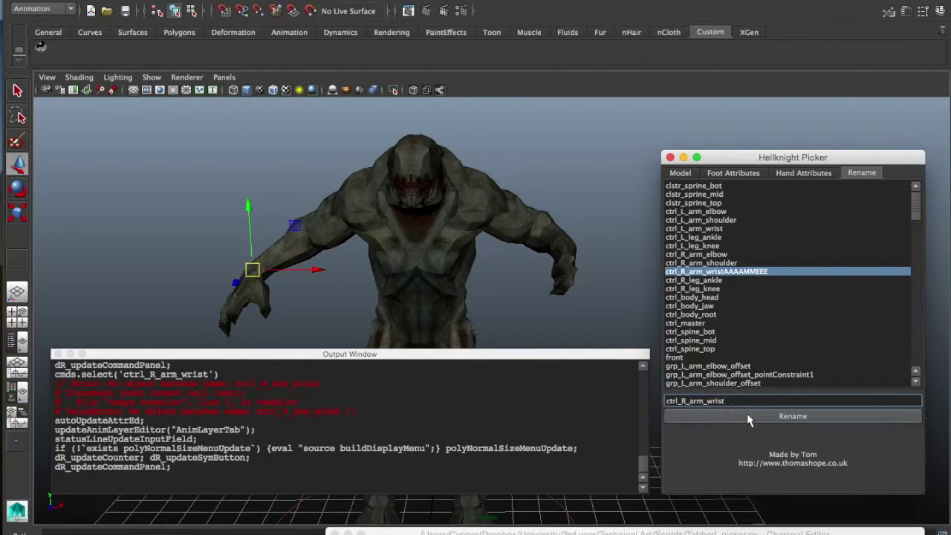
left_click(748, 416)
- Check that the picker selects the right wrist, elbow and shoulder controls, and close the Output Window
left_click(686, 176)
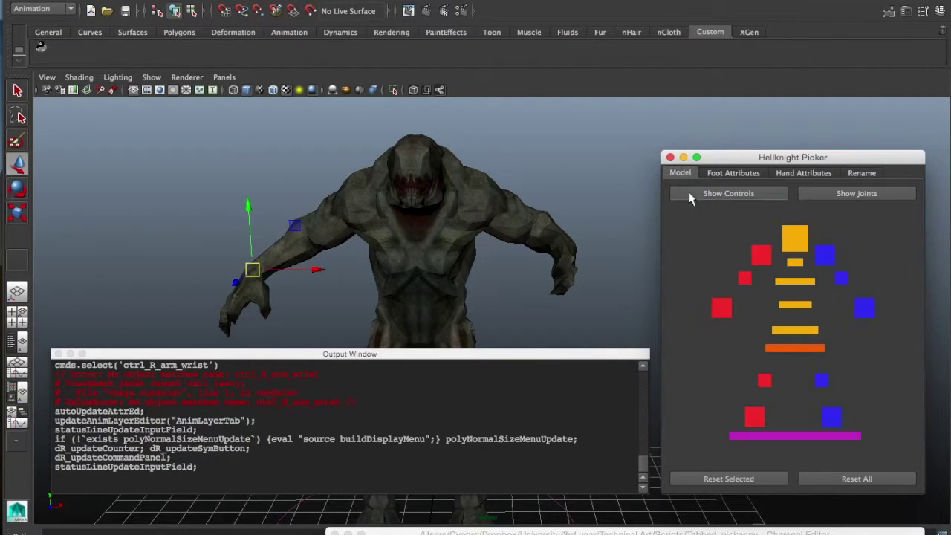
left_click(720, 309)
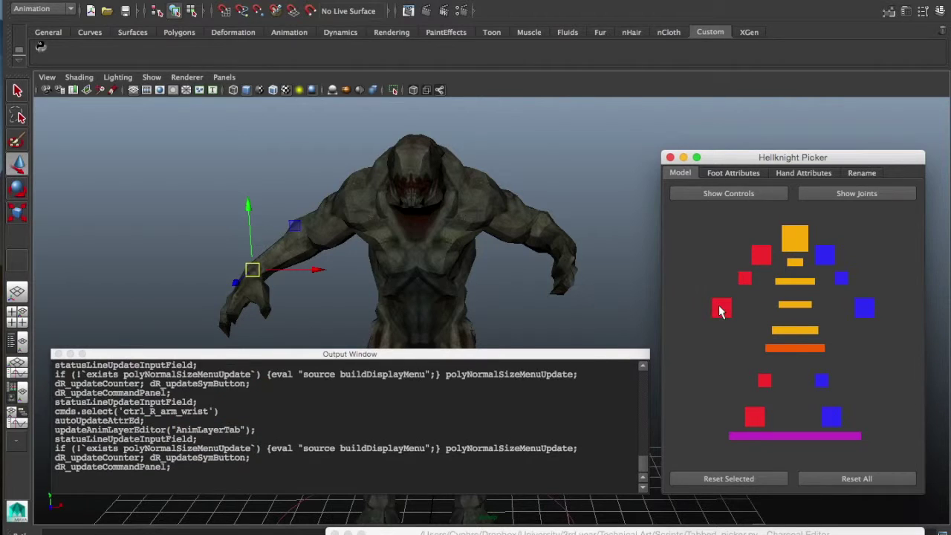
left_click(746, 280)
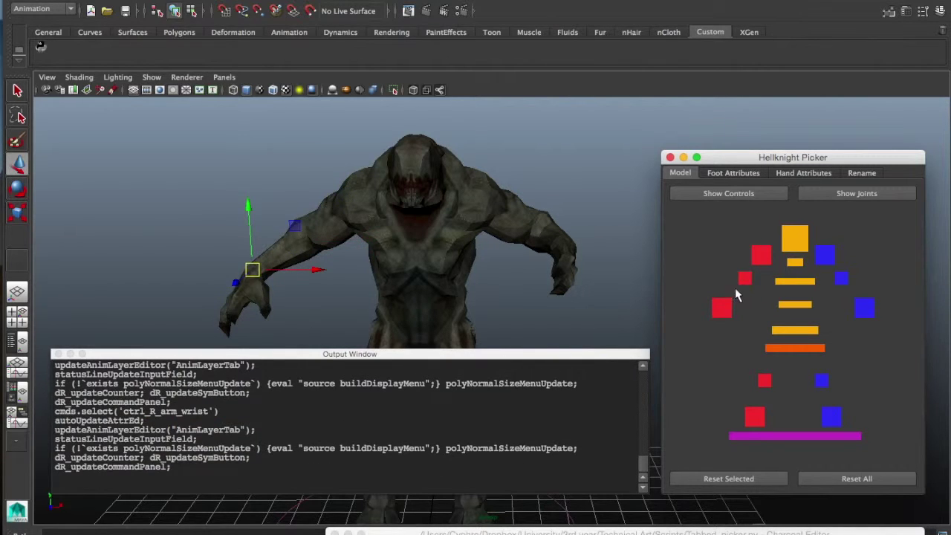
left_click(761, 255)
left_click(746, 277)
left_click(723, 309)
left_click(59, 354)
left_click_drag(207, 365, 364, 346, "alt")
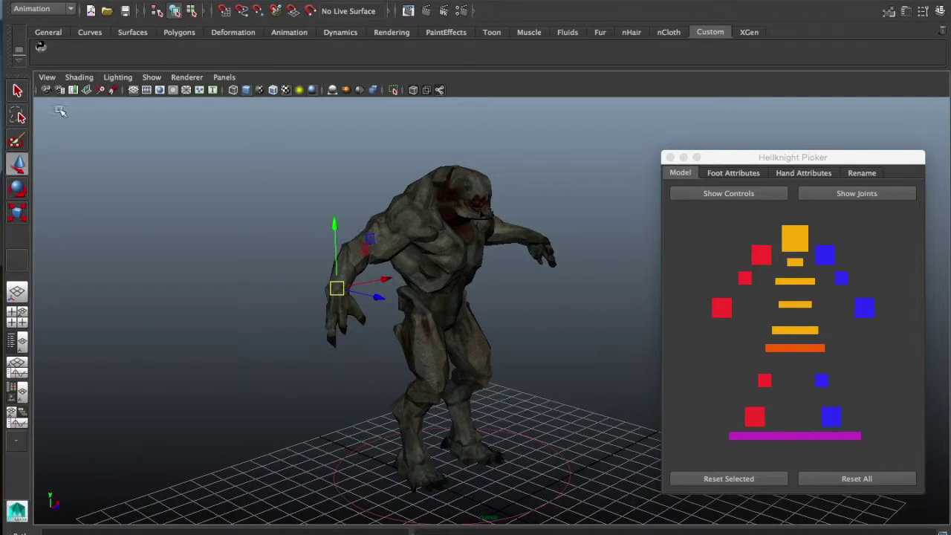
- Browse the picker's rename list, selecting clstr_sprine_bot, clstr_sprine_mid, ctrl_R_arm_shoulder and further objects down the list
left_click(867, 175)
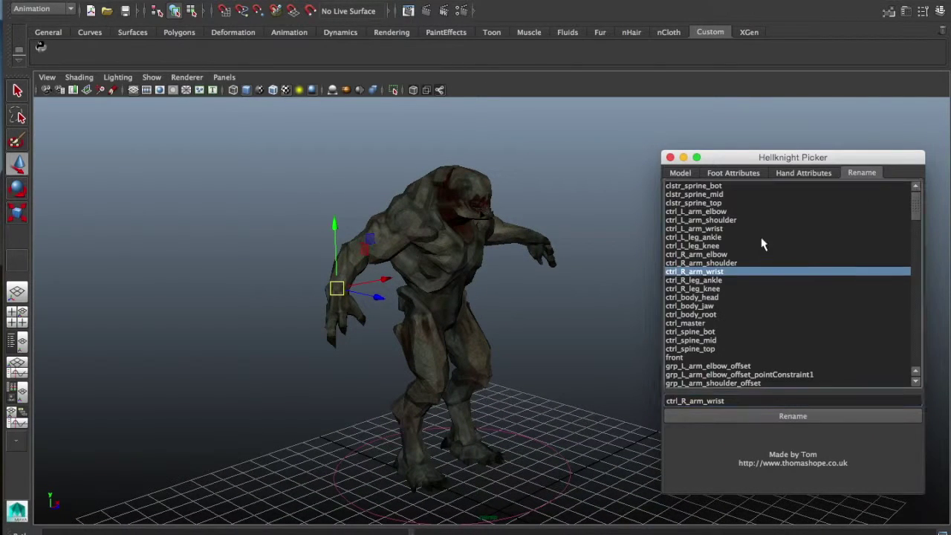
left_click(747, 186)
left_click(747, 195)
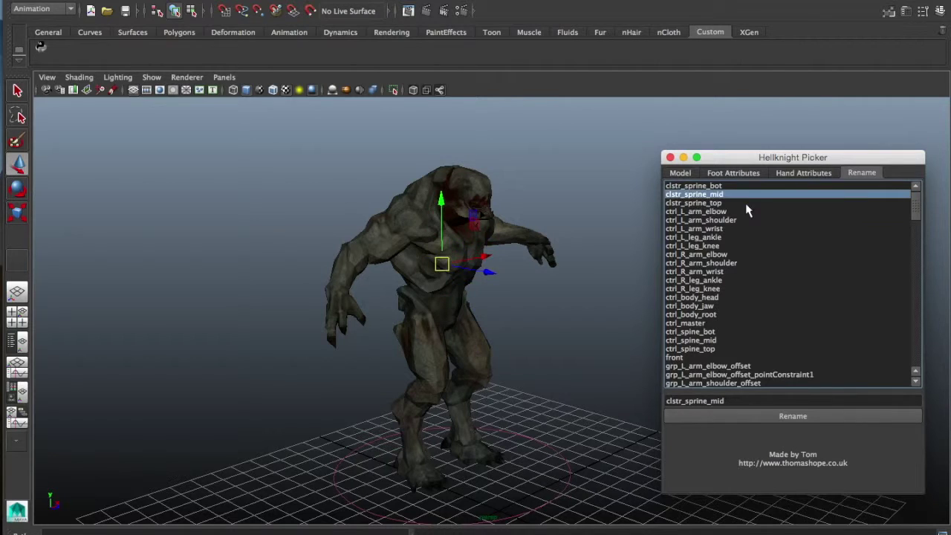
left_click(746, 264)
scroll(743, 260, "down", 3)
left_click(732, 255)
left_click(729, 325)
scroll(736, 319, "down", 7)
left_click(741, 316)
scroll(740, 316, "down", 12)
left_click(740, 316)
scroll(740, 315, "down", 18)
left_click(739, 313)
scroll(735, 321, "down", 1)
left_click(721, 331)
left_click(722, 255)
scroll(722, 255, "up", 20)
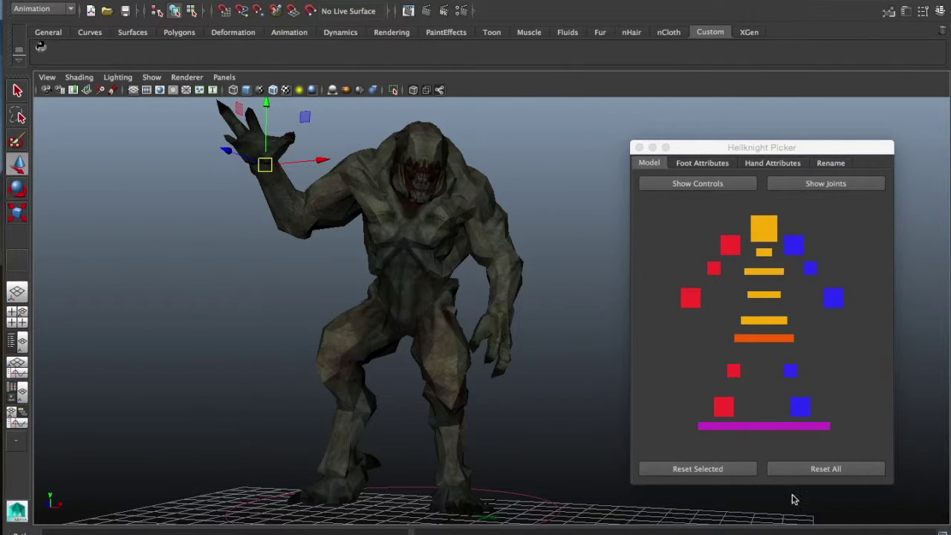
- Review the picker's foot, hand and rename pages, and shift the raised right wrist control slightly downward
left_click(703, 164)
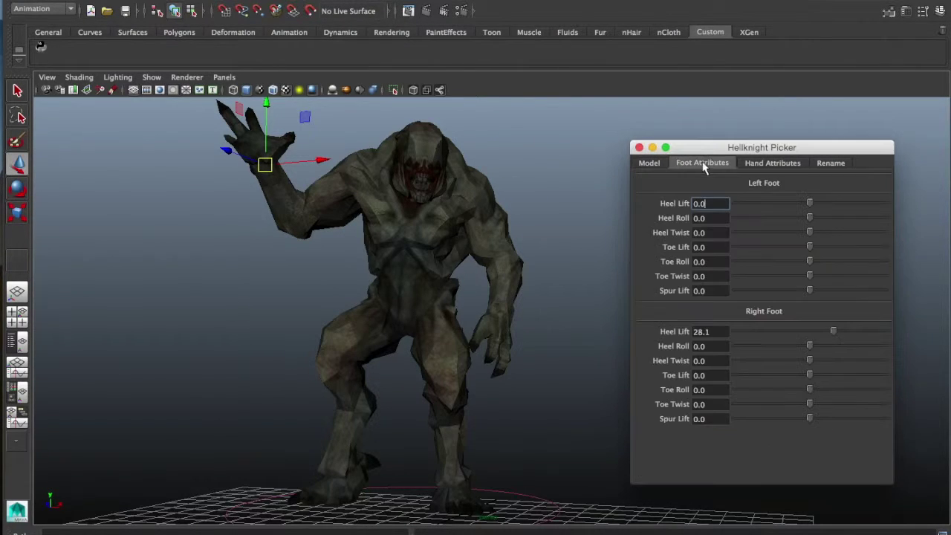
left_click(776, 165)
left_click(842, 167)
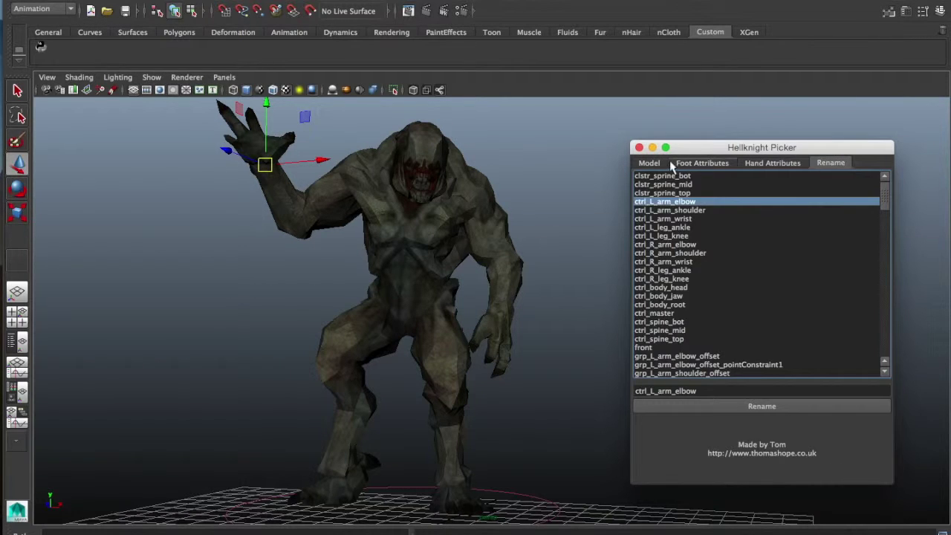
left_click(668, 163)
mouse_move(304, 119)
left_mouse_down()
mouse_move(320, 127)
mouse_move(303, 133)
mouse_move(329, 125)
mouse_move(302, 125)
mouse_move(329, 122)
mouse_move(311, 122)
left_mouse_up()
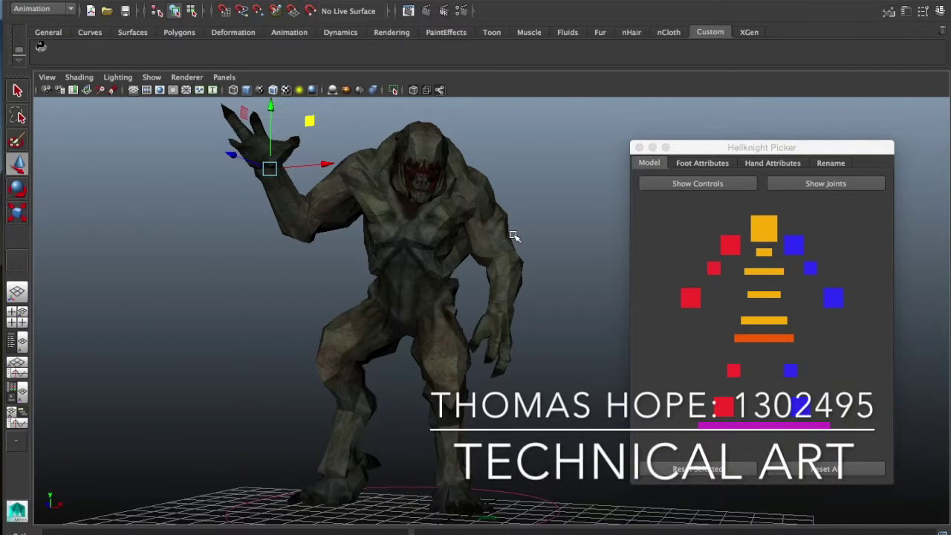